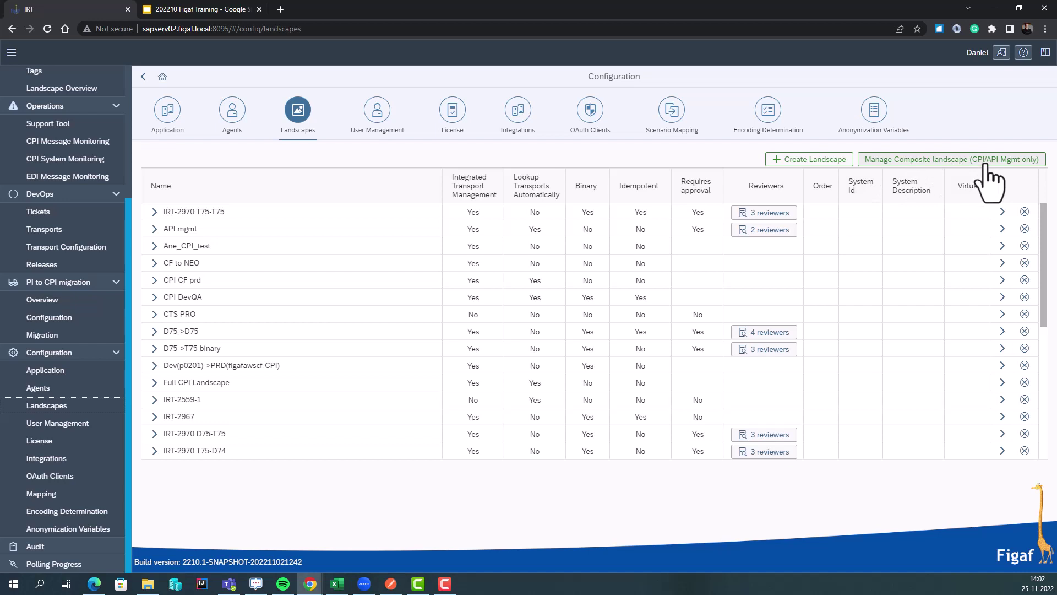
Step: Check the platform options offered for a new landscape, and return to the landscape list
left_click(826, 159)
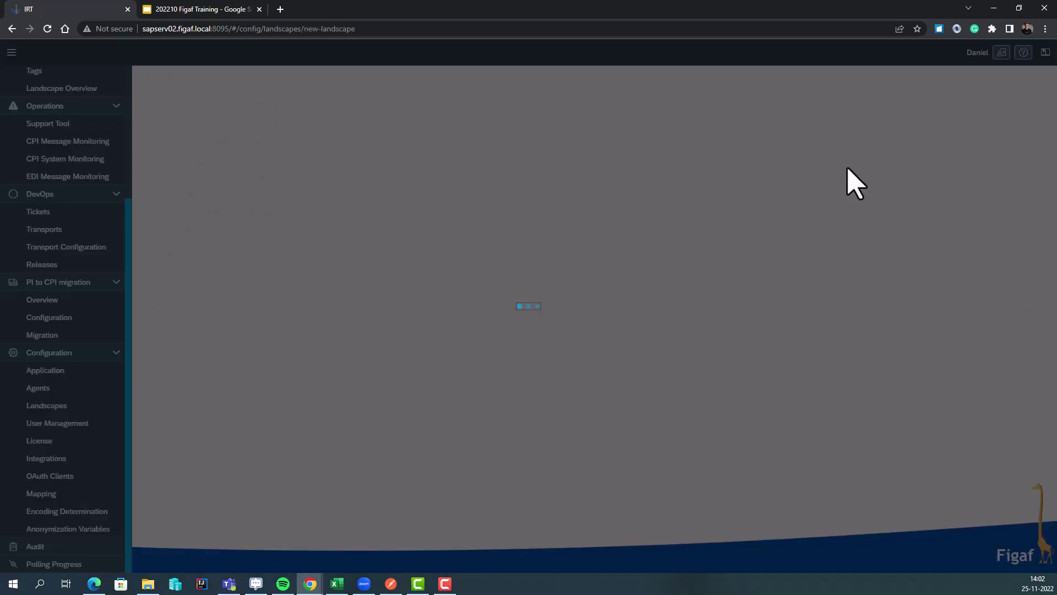
left_click(466, 123)
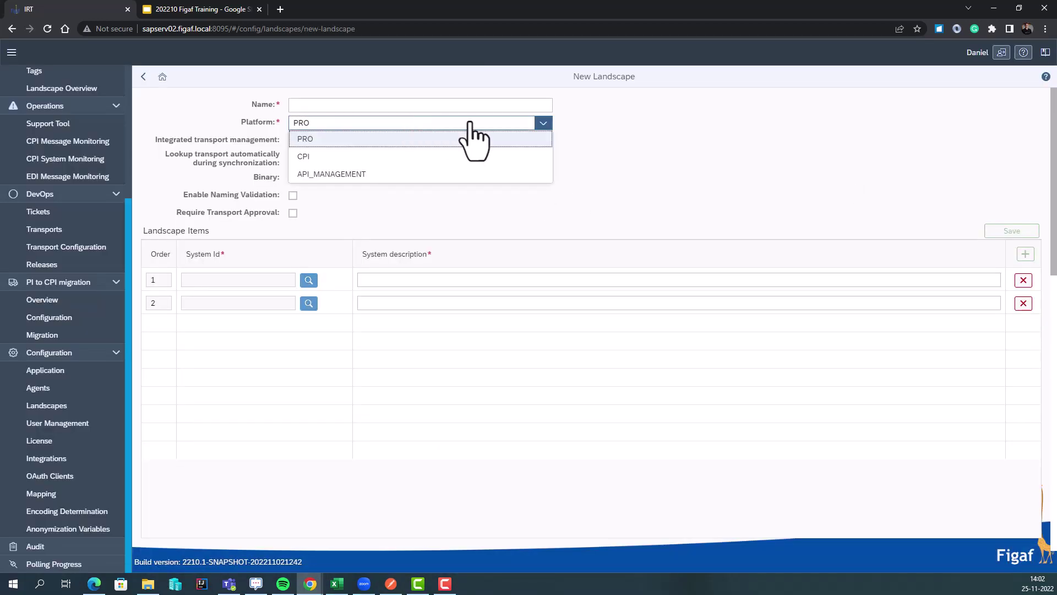
left_click(143, 76)
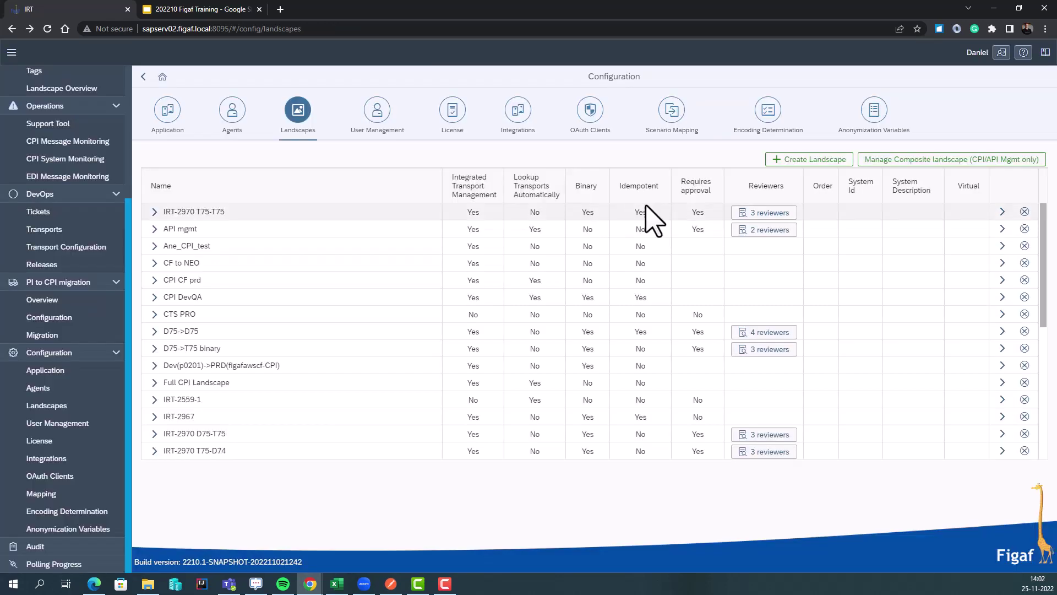
Step: Start a new composite landscape and set the first environment's system to p0201
left_click(897, 160)
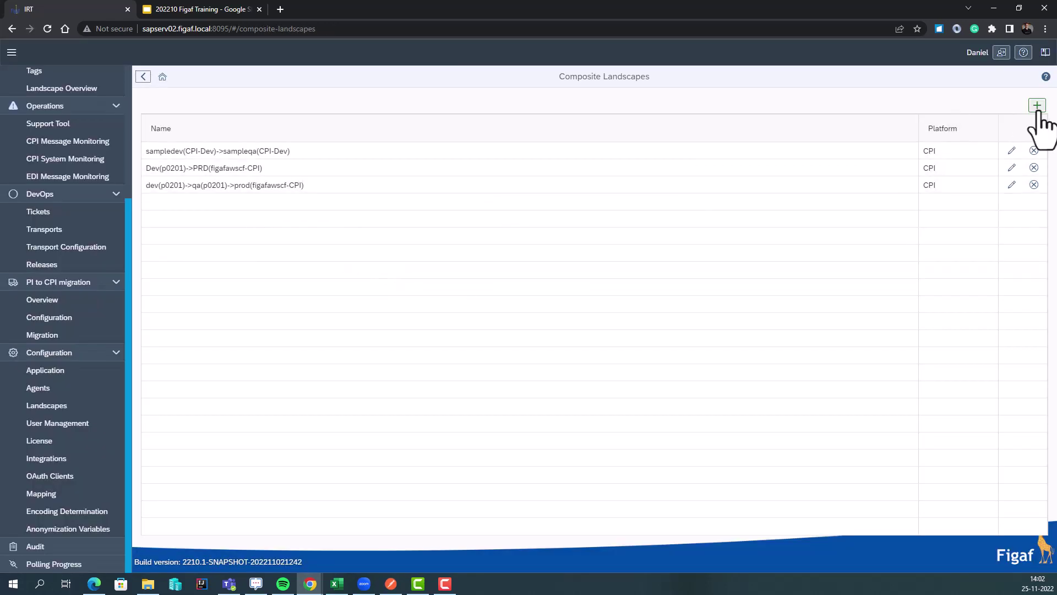
left_click(1037, 106)
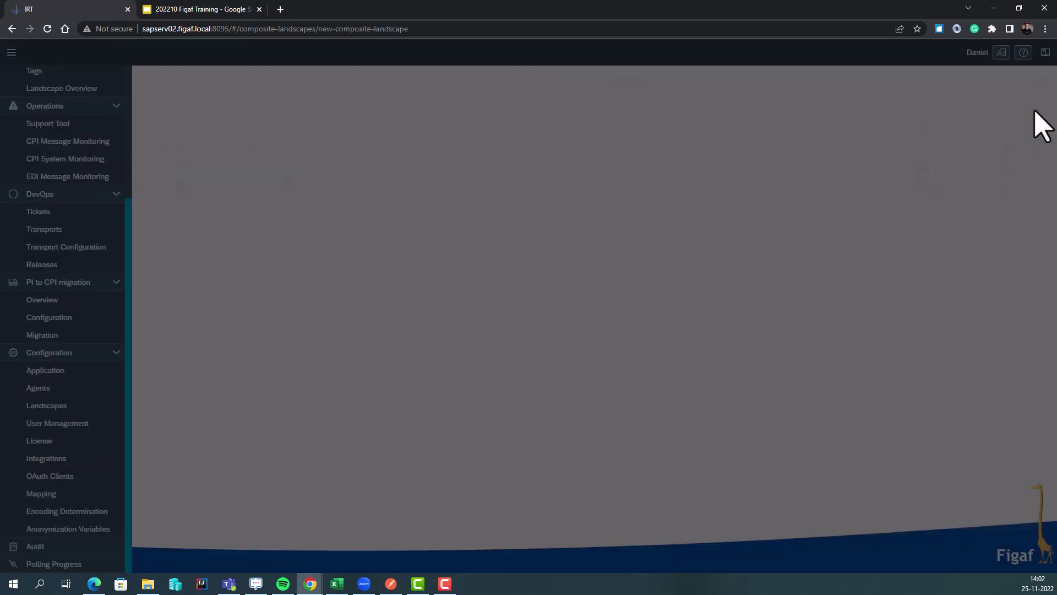
left_click(342, 180)
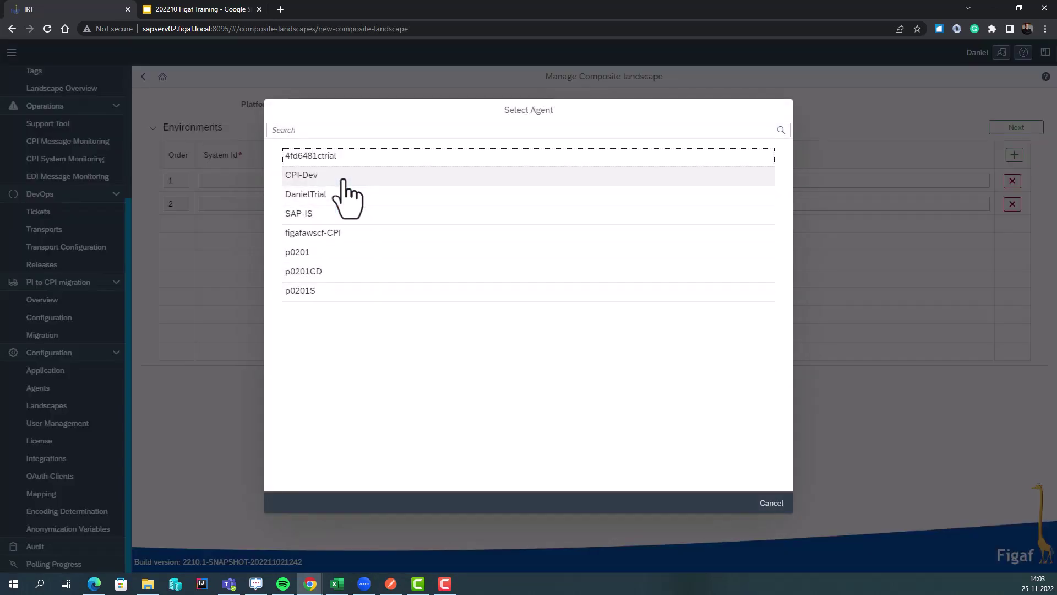
left_click(324, 258)
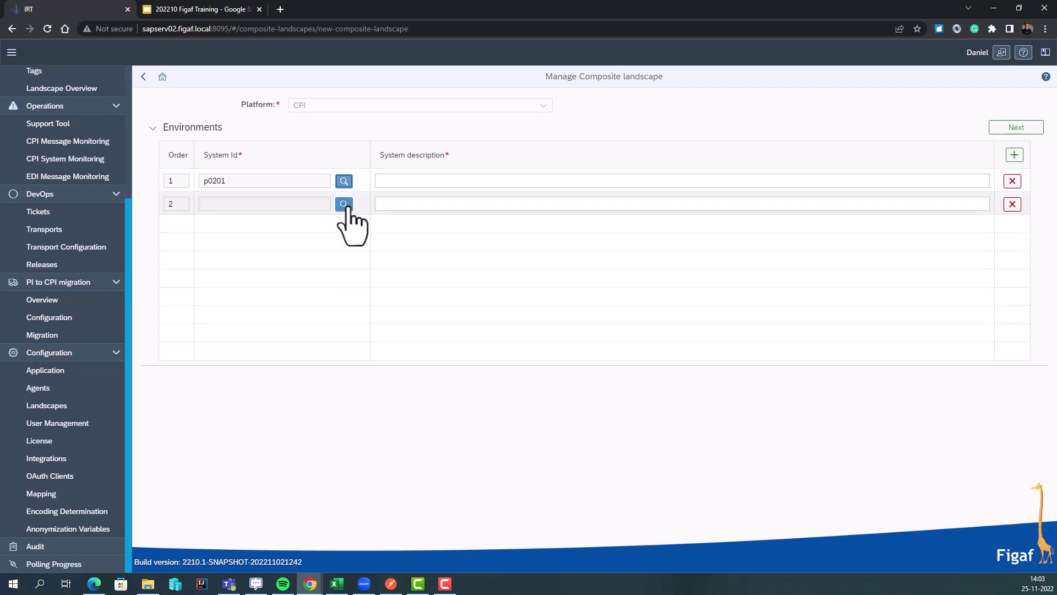
Step: Set the second environment's system to p0201 and add a third environment with system figafawscf-CPI
left_click(344, 204)
left_click(315, 256)
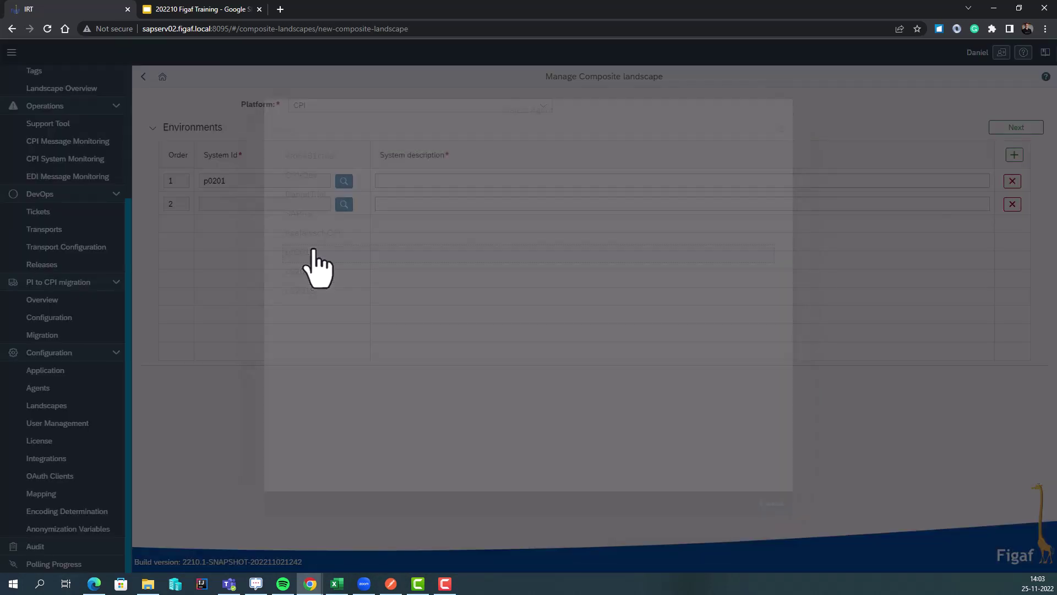
left_click(1014, 155)
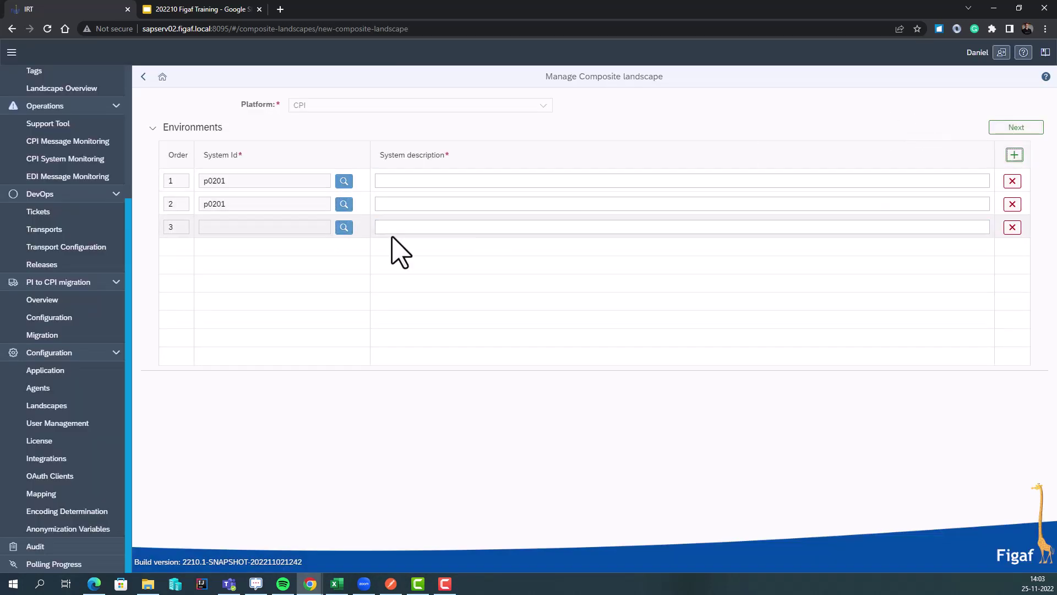
left_click(344, 227)
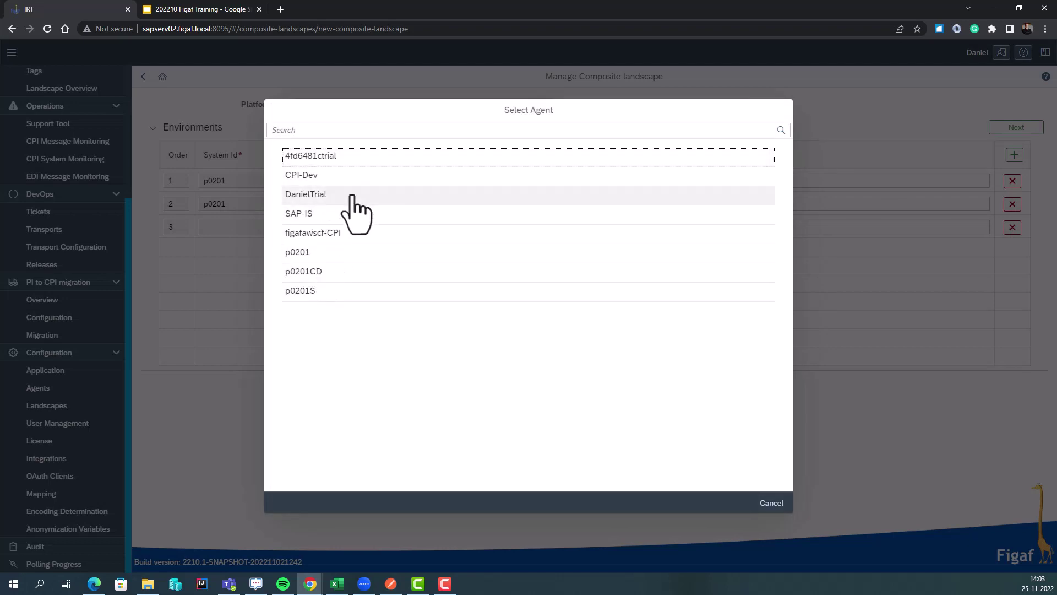
left_click(341, 233)
Step: Describe the three environments as DEV12, QA12 and PROD12, and proceed to the landscape settings
left_click(398, 181)
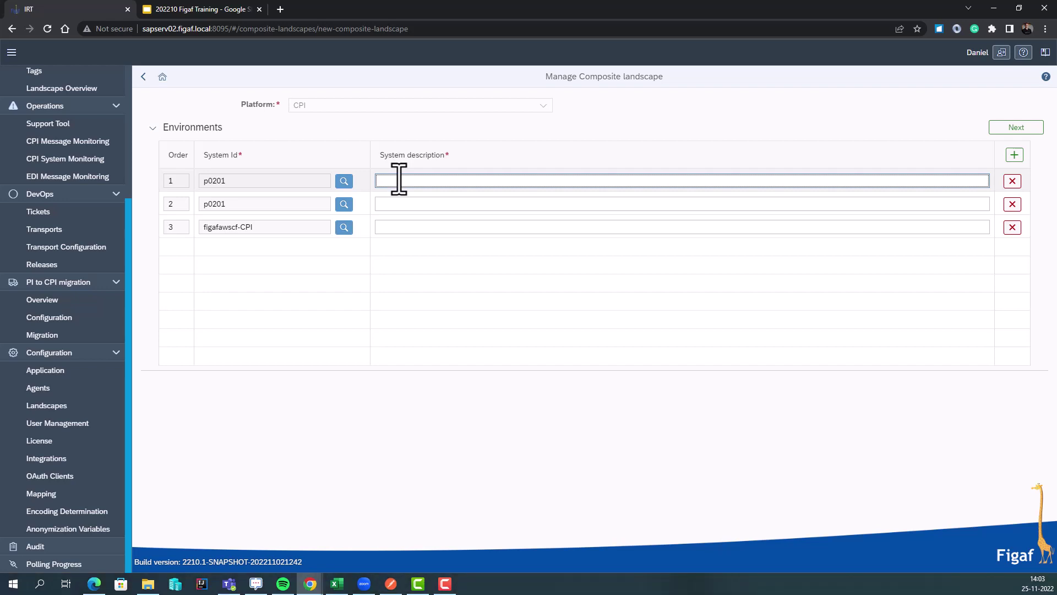
type("DEV")
key("Tab")
key("Tab")
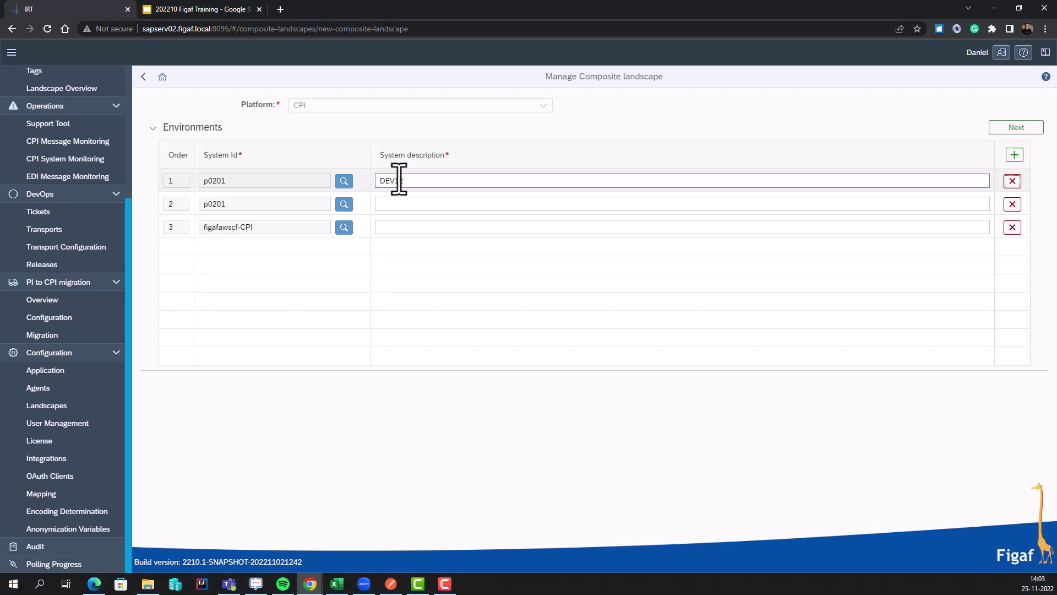
left_click(413, 204)
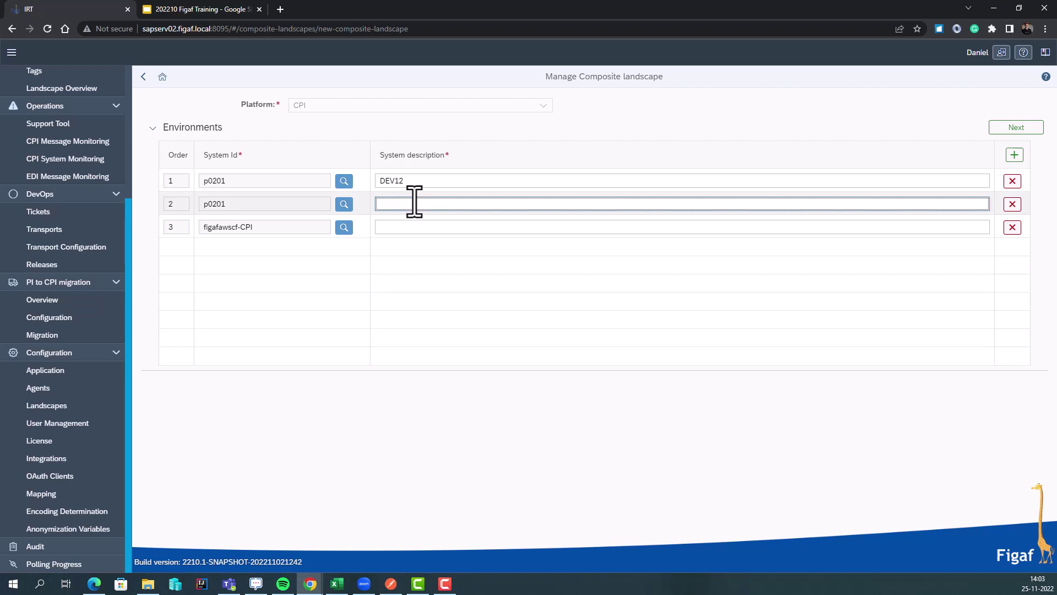
key("Tab")
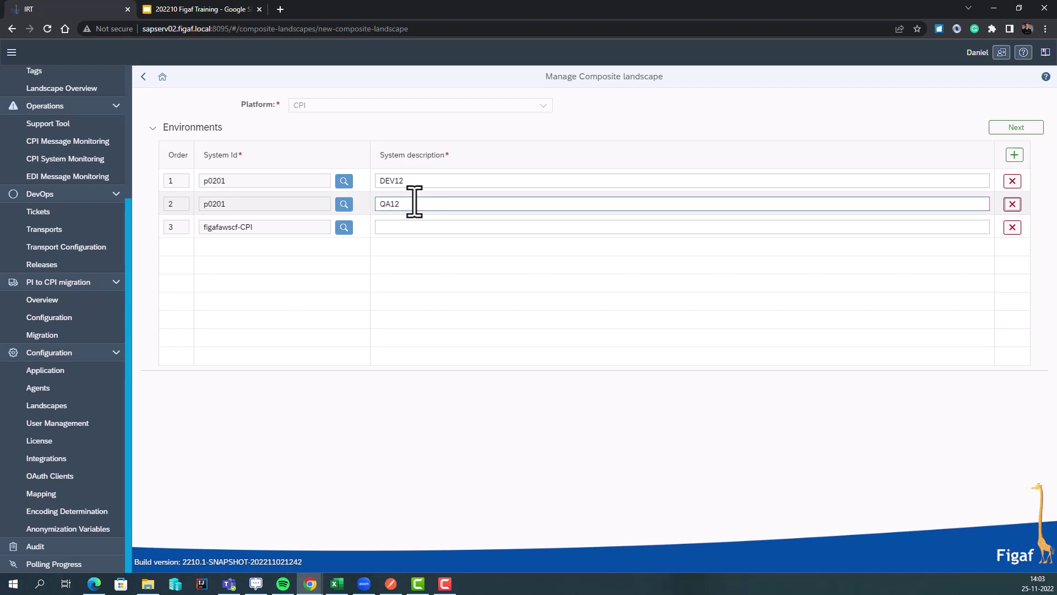
key("Tab")
key("Tab")
key("Tab")
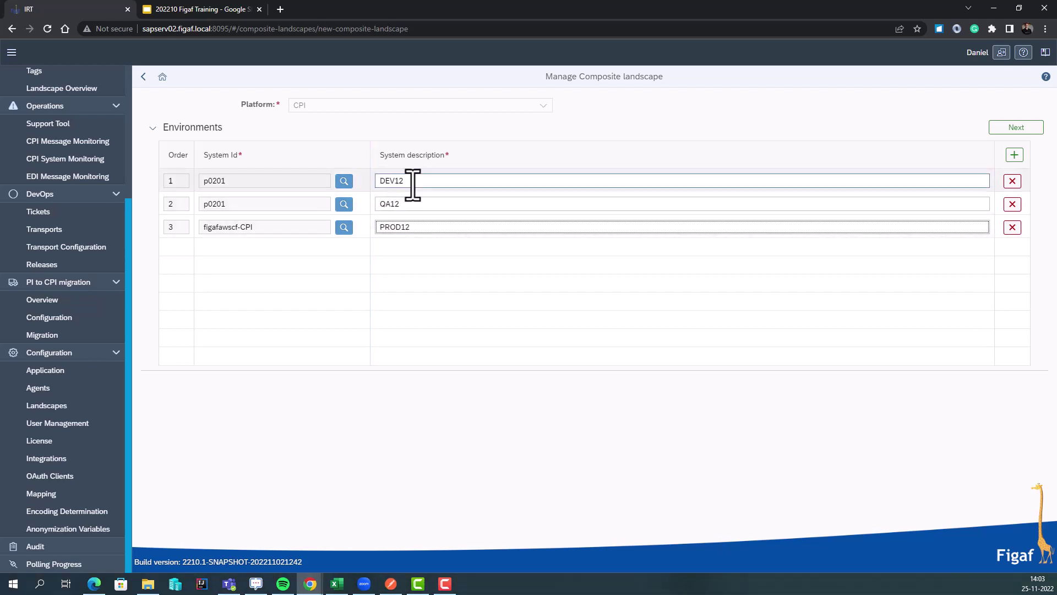
left_click_drag(412, 185, 394, 187)
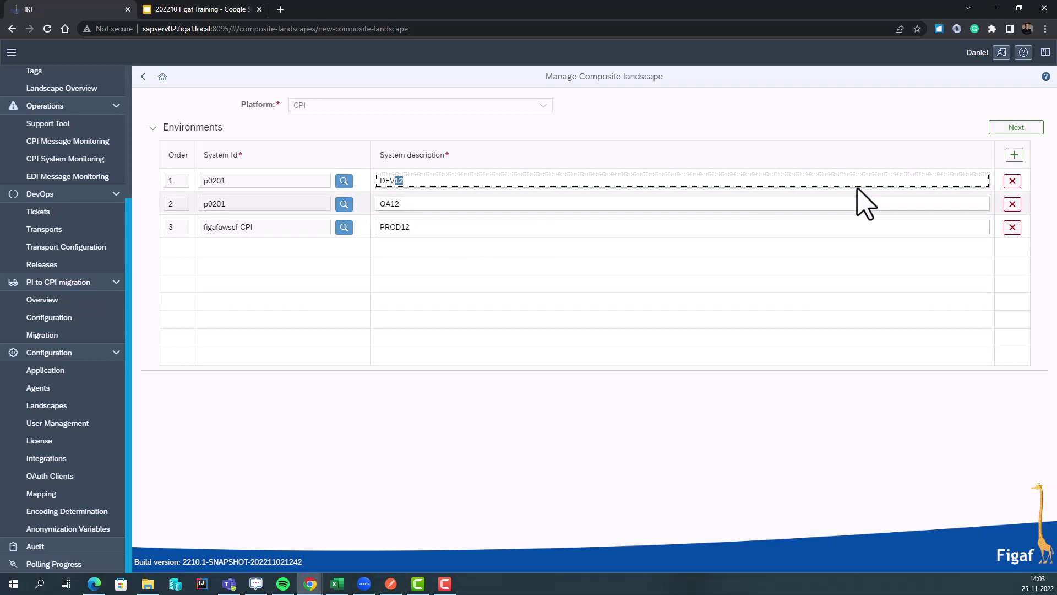
left_click(994, 130)
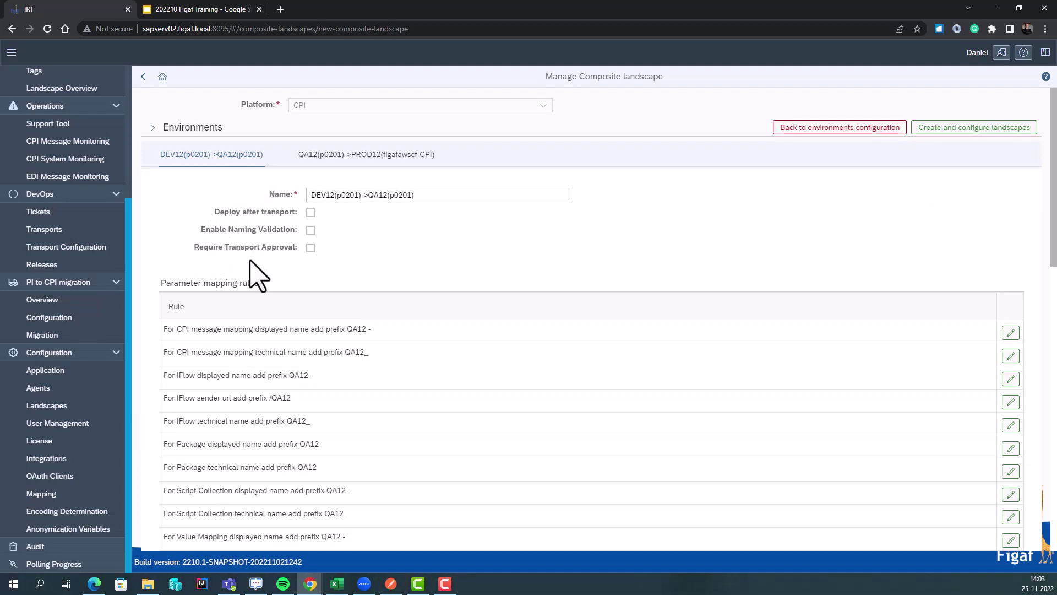
Step: Expand the Environments section to review the three configured systems
left_click(152, 128)
left_click(152, 128)
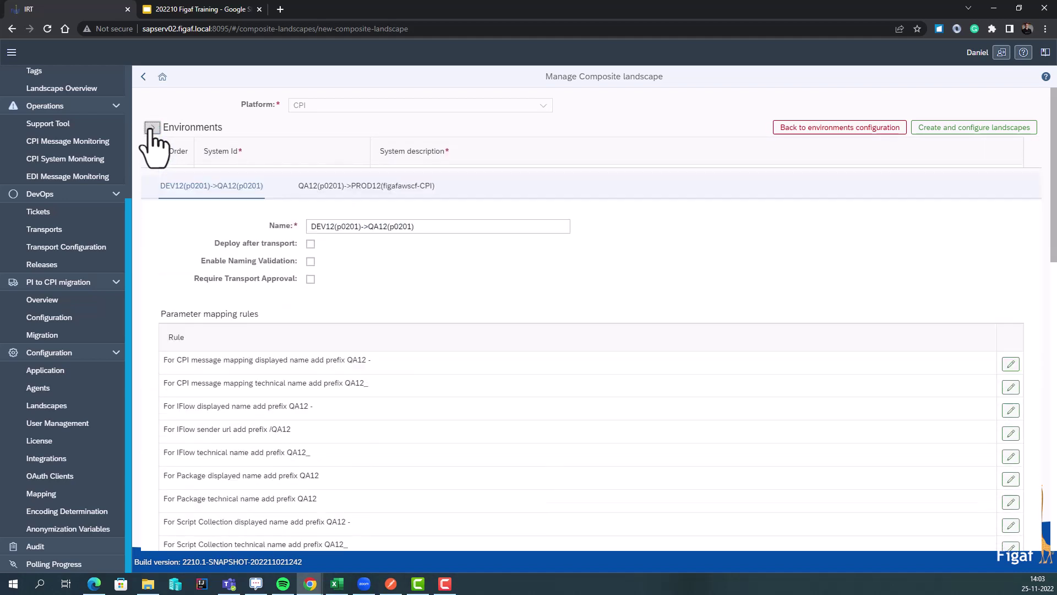
left_click(152, 128)
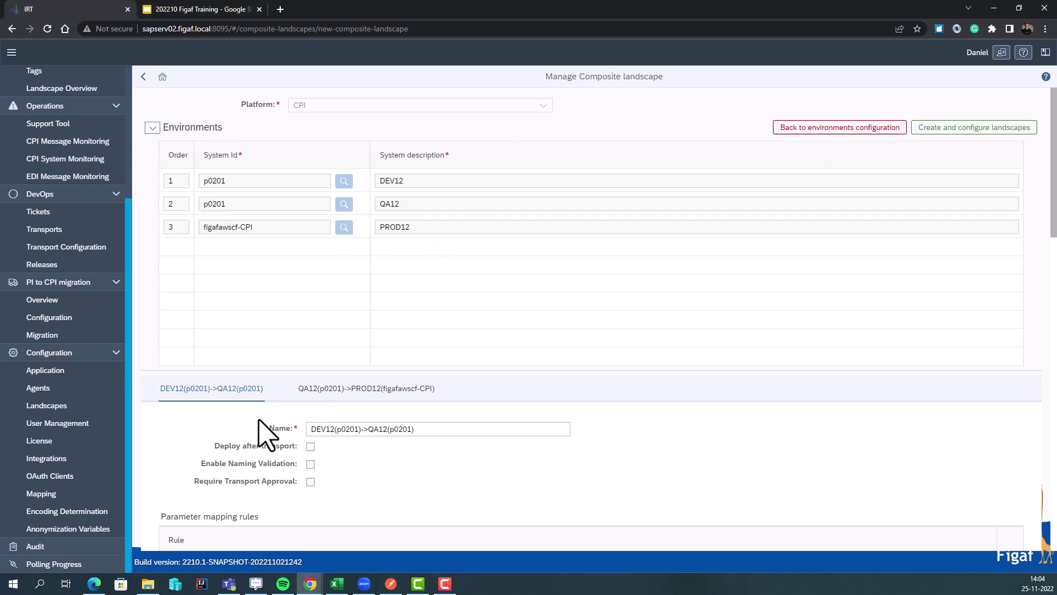
Step: Enable deploy after transport and require transport approval for the DEV12 to QA12 landscape, selecting a transport reviewer
scroll(275, 427, "down", 4)
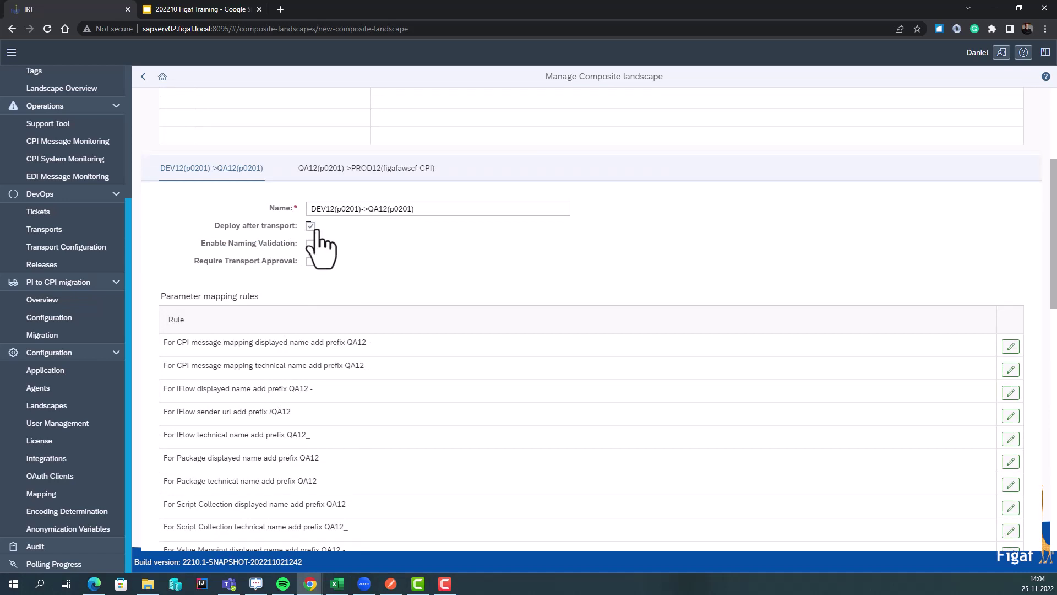
left_click(310, 243)
left_click(310, 262)
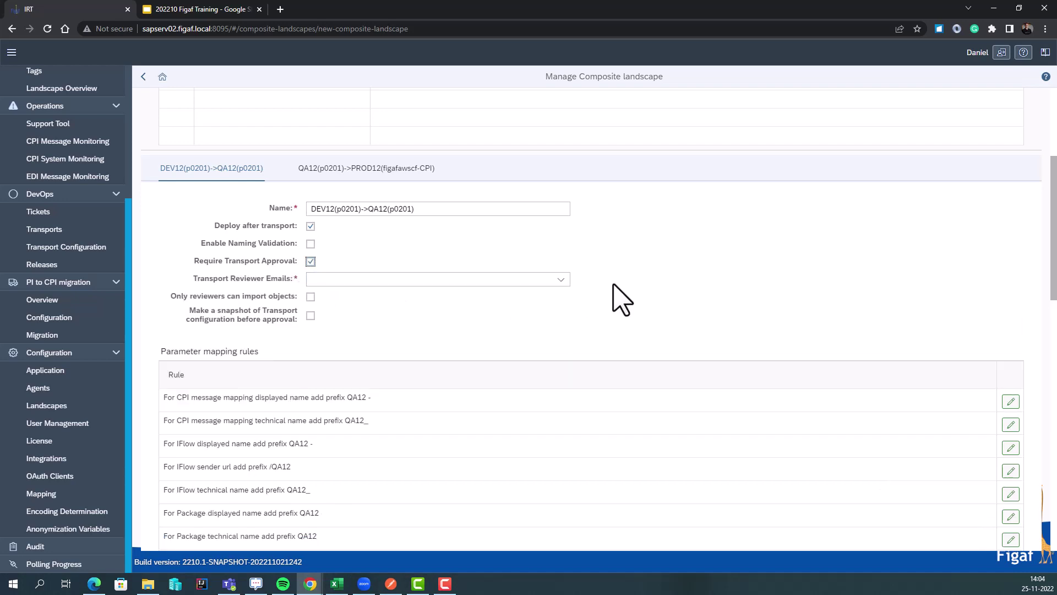
left_click(561, 279)
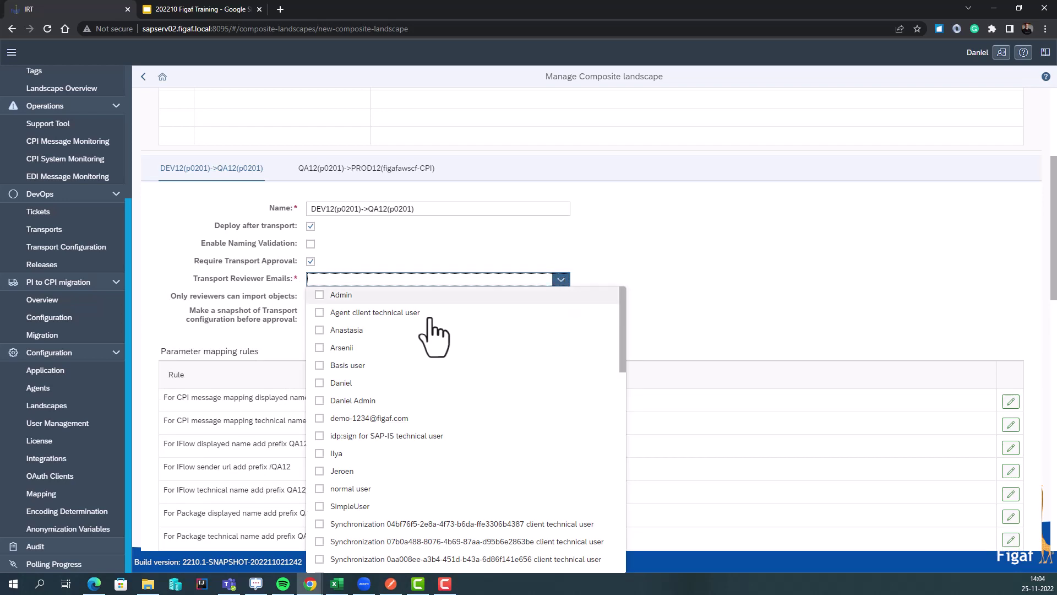
left_click(319, 384)
left_click(253, 277)
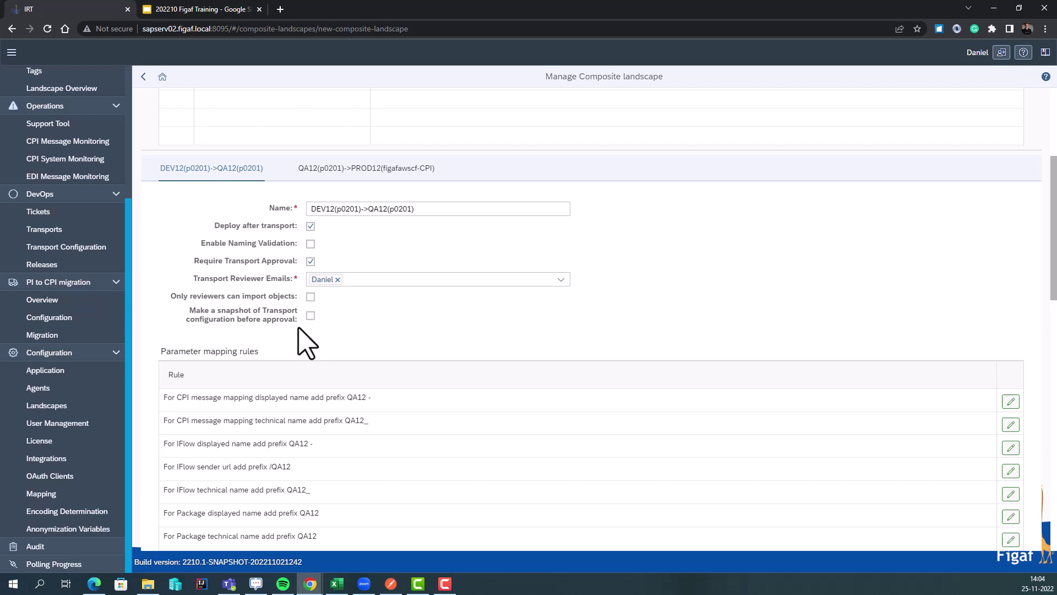
Step: Examine the parameter mapping rules of the DEV12 to QA12 landscape against the environment descriptions
scroll(309, 344, "down", 1)
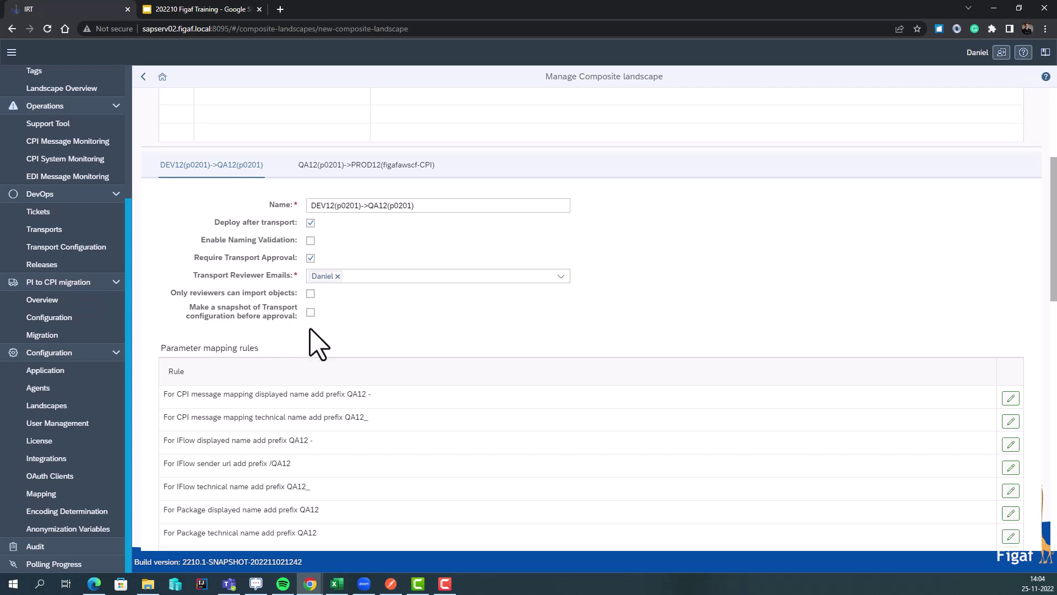
scroll(315, 343, "down", 1)
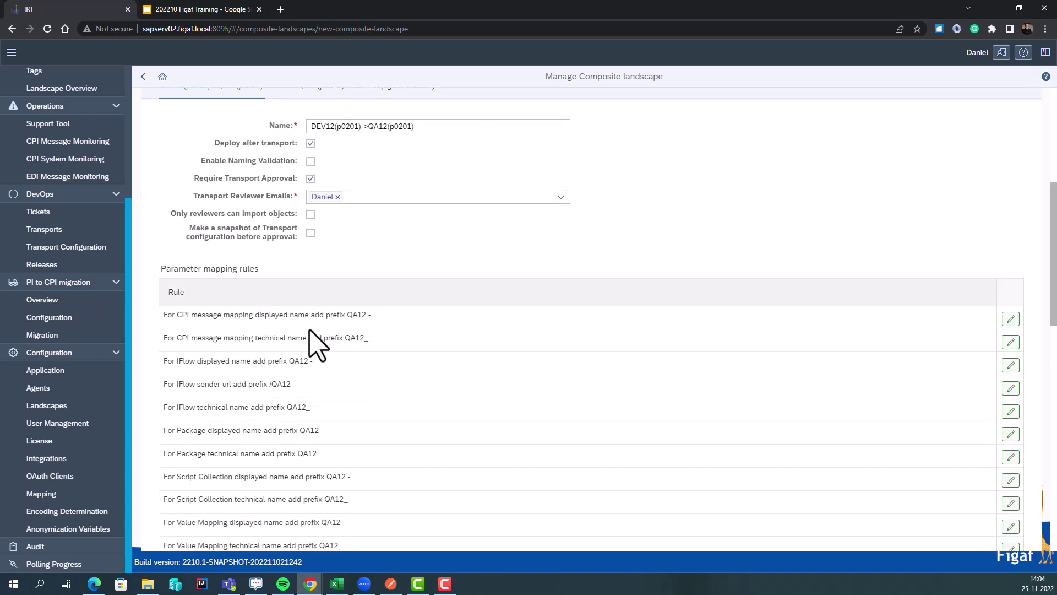
scroll(237, 283, "up", 6)
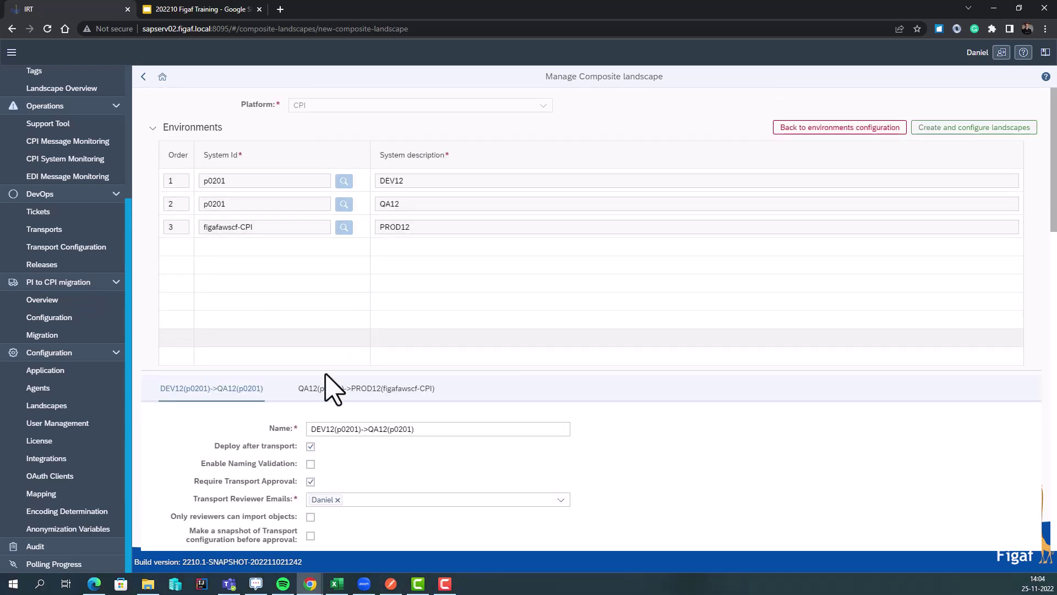
scroll(325, 396, "down", 4)
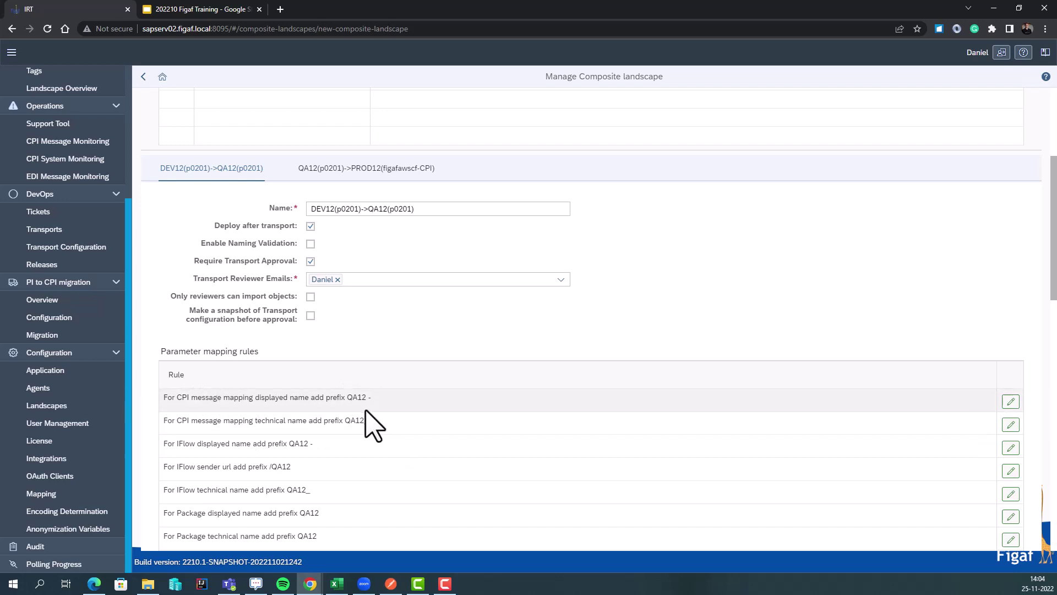
scroll(356, 403, "up", 1)
scroll(355, 404, "up", 1)
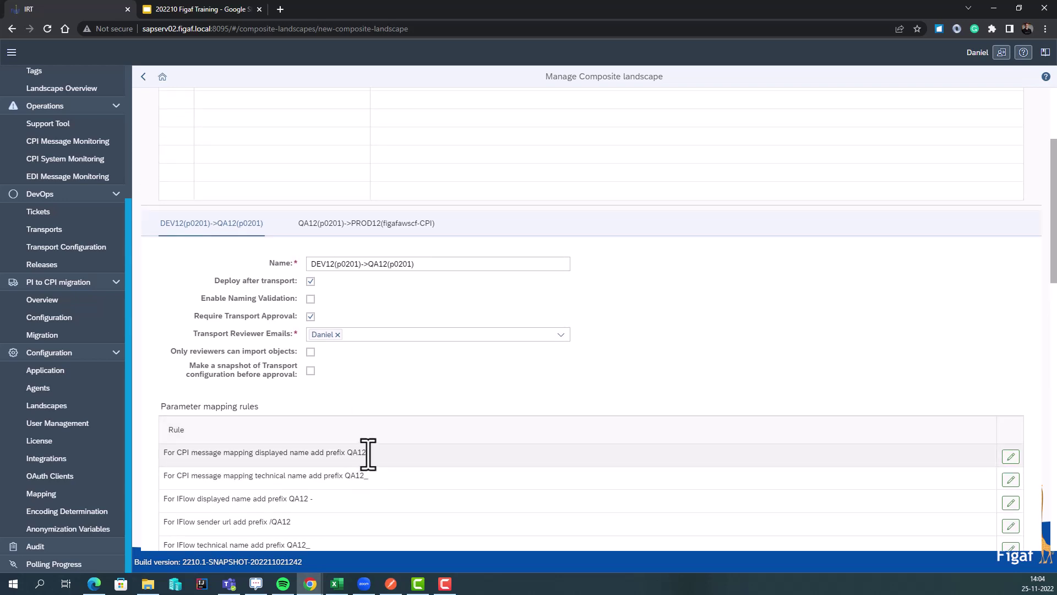
scroll(358, 472, "down", 3)
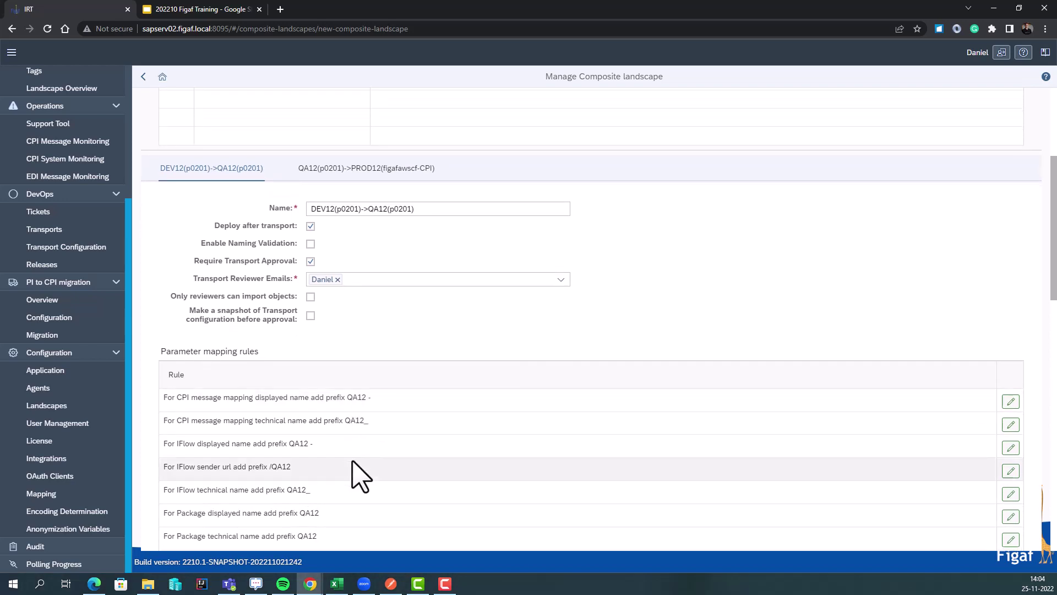
scroll(349, 472, "down", 1)
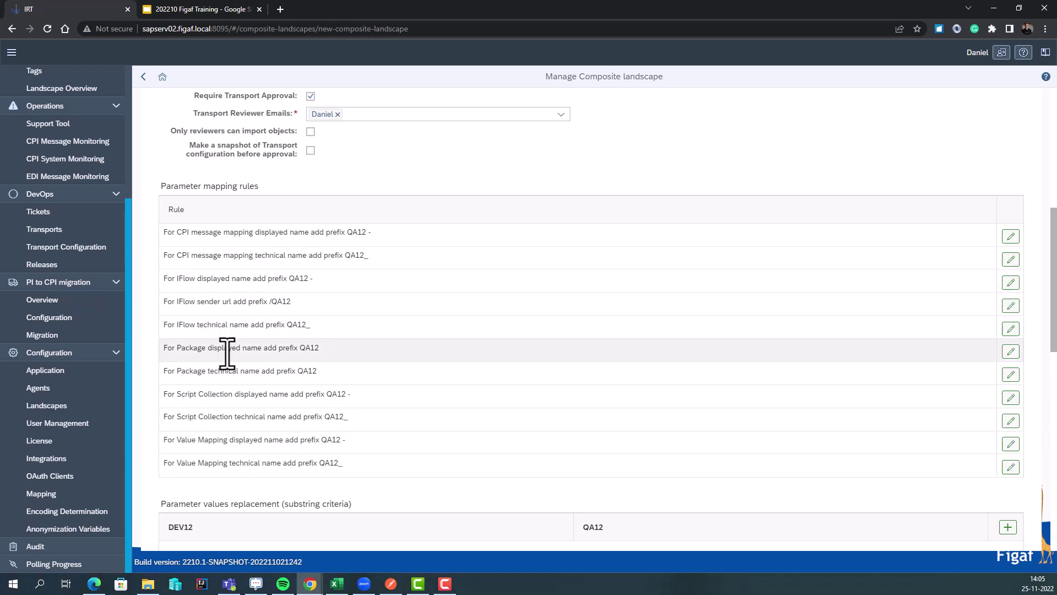
scroll(226, 352, "up", 6)
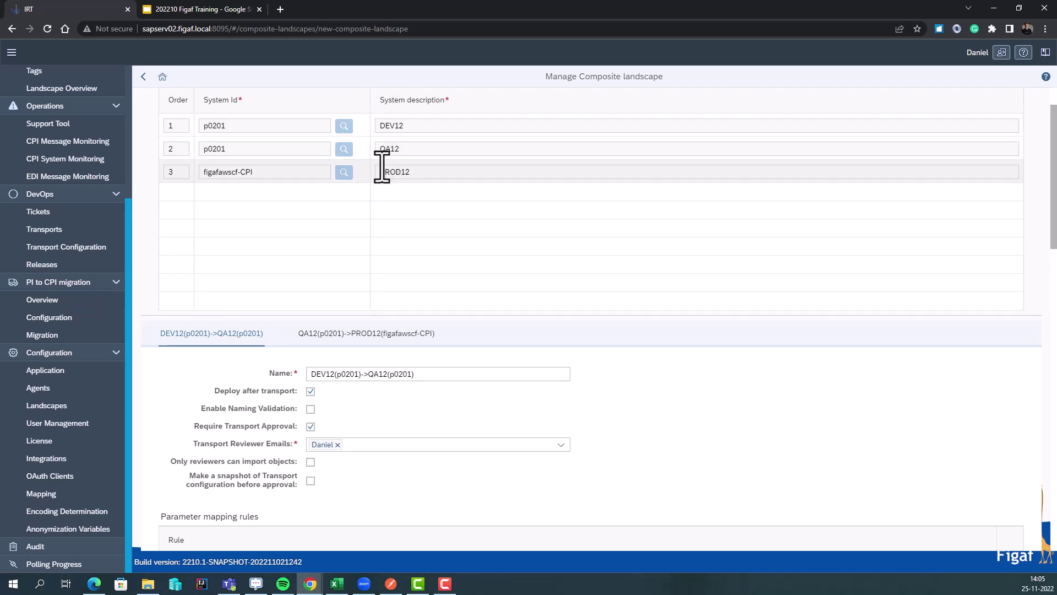
scroll(278, 380, "down", 5)
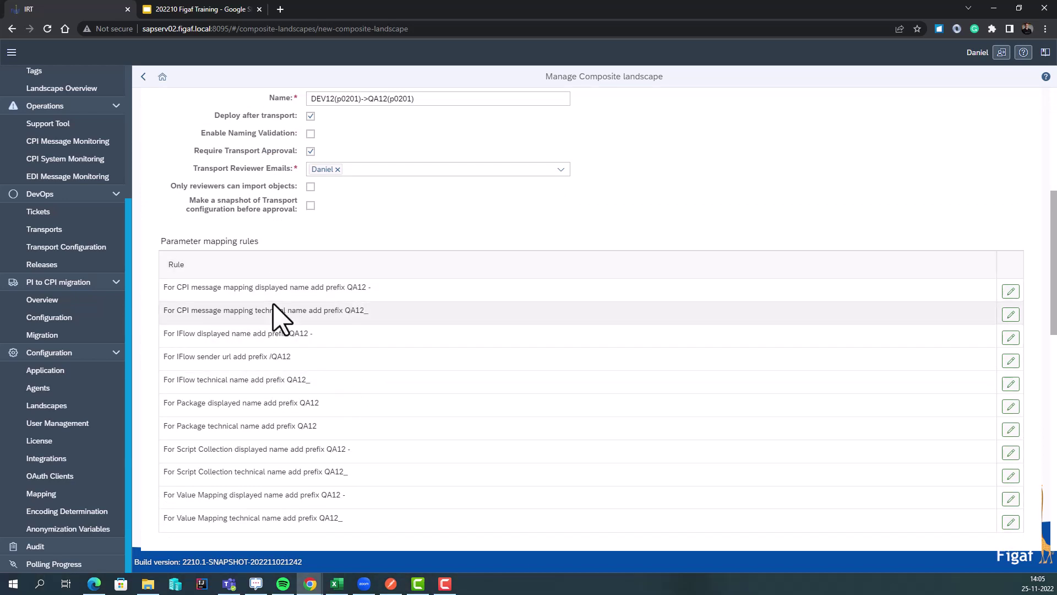
scroll(259, 300, "up", 3)
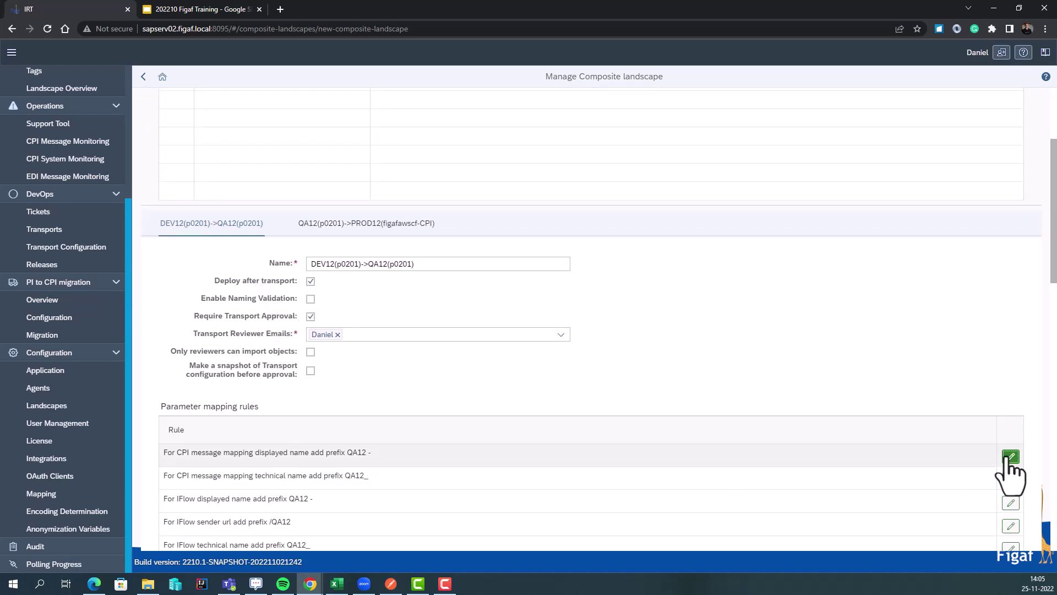
left_click(1011, 456)
left_click(479, 283)
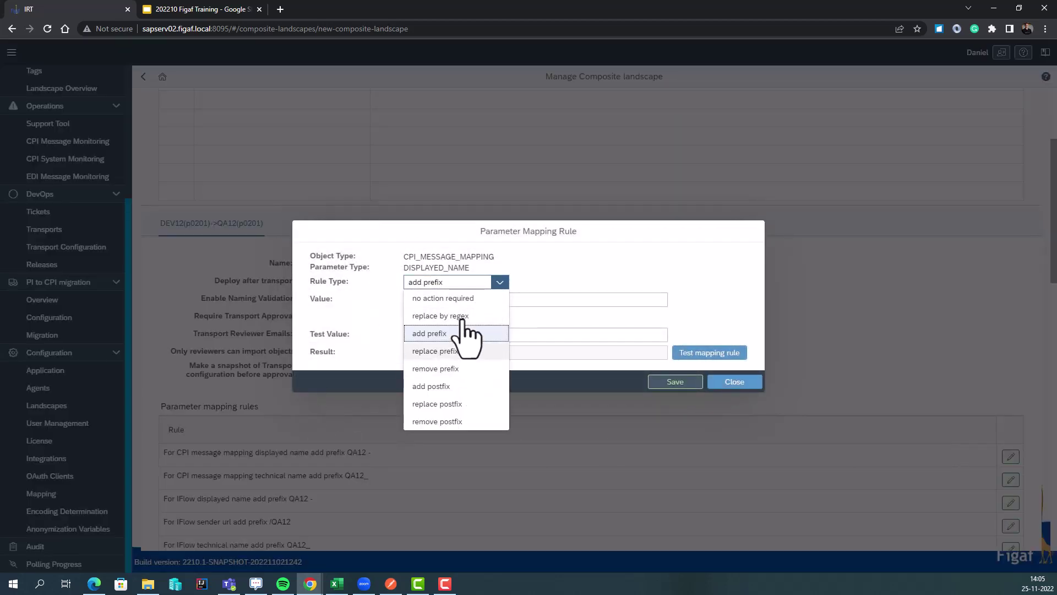
left_click(472, 299)
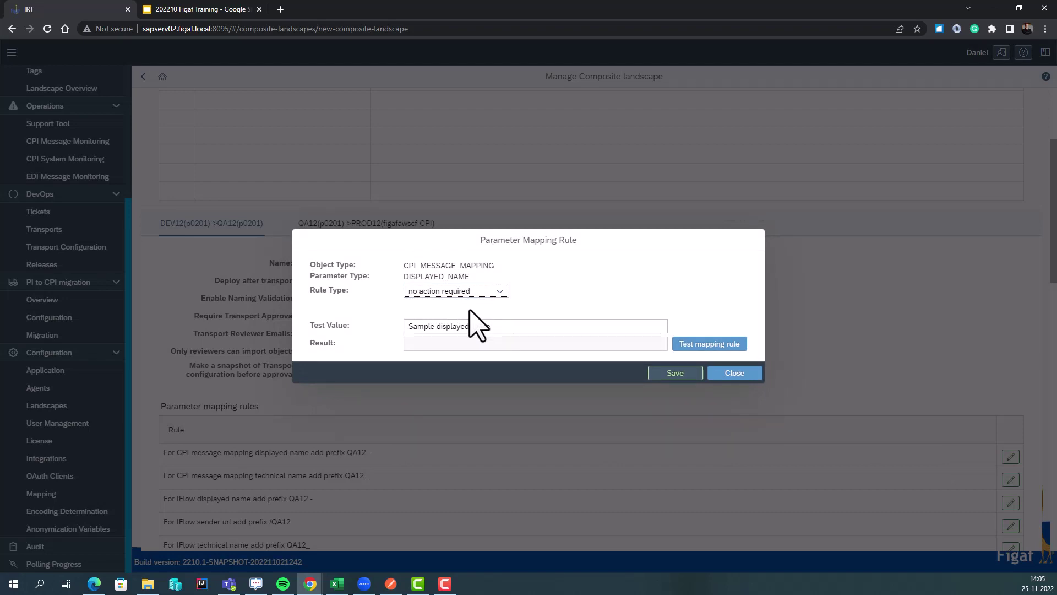
left_click(736, 375)
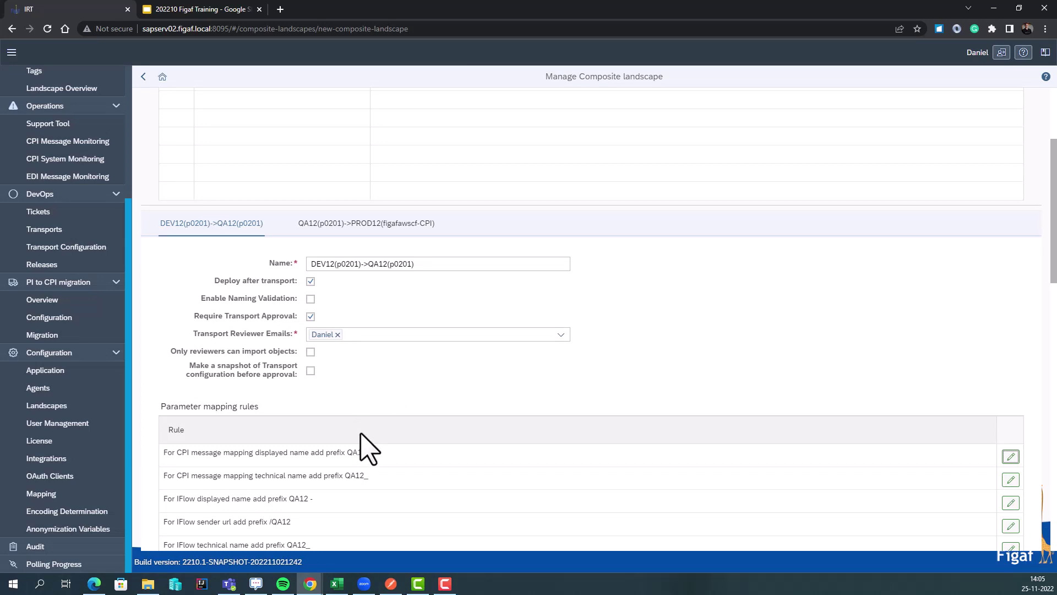
Step: Add a parameter value replacement for the DEV12 to QA12 landscape that maps devhana to qahana
scroll(300, 440, "down", 7)
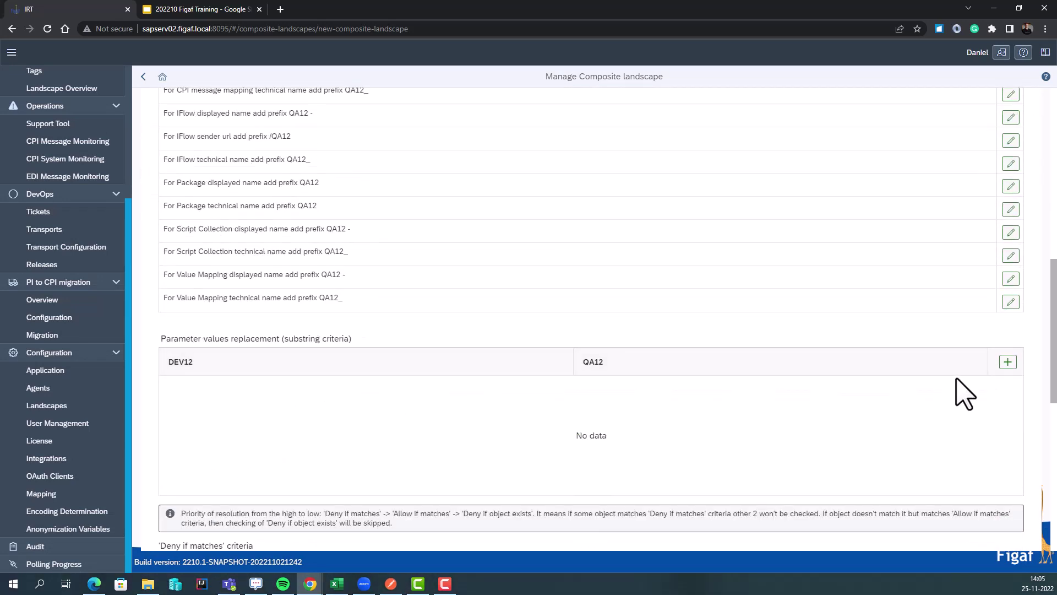
left_click(1008, 364)
left_click(310, 388)
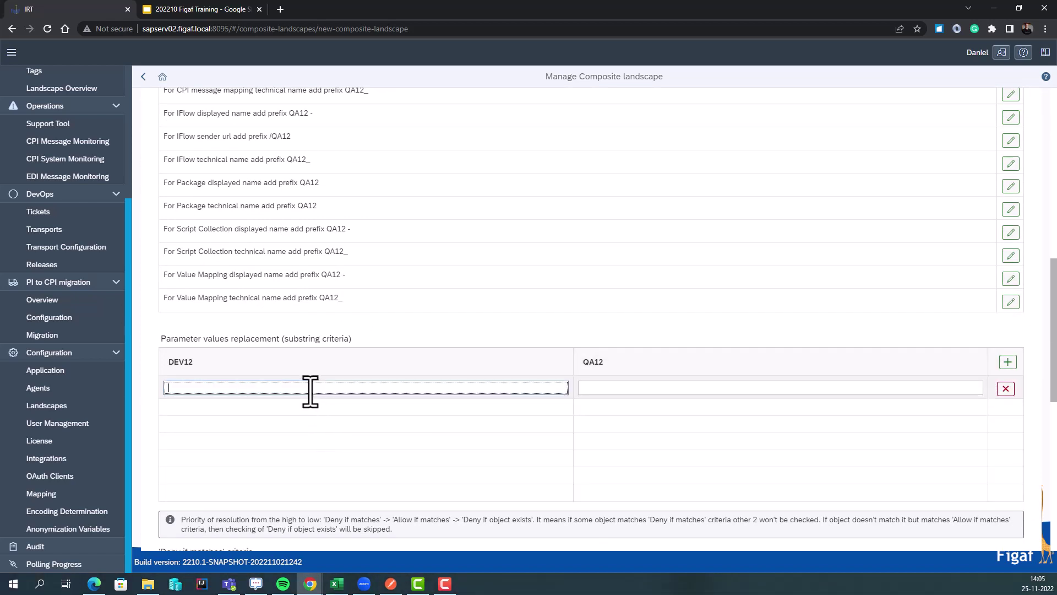
type("te")
key("BackSpace")
key("BackSpace")
type("devhana")
key("Tab")
type("q")
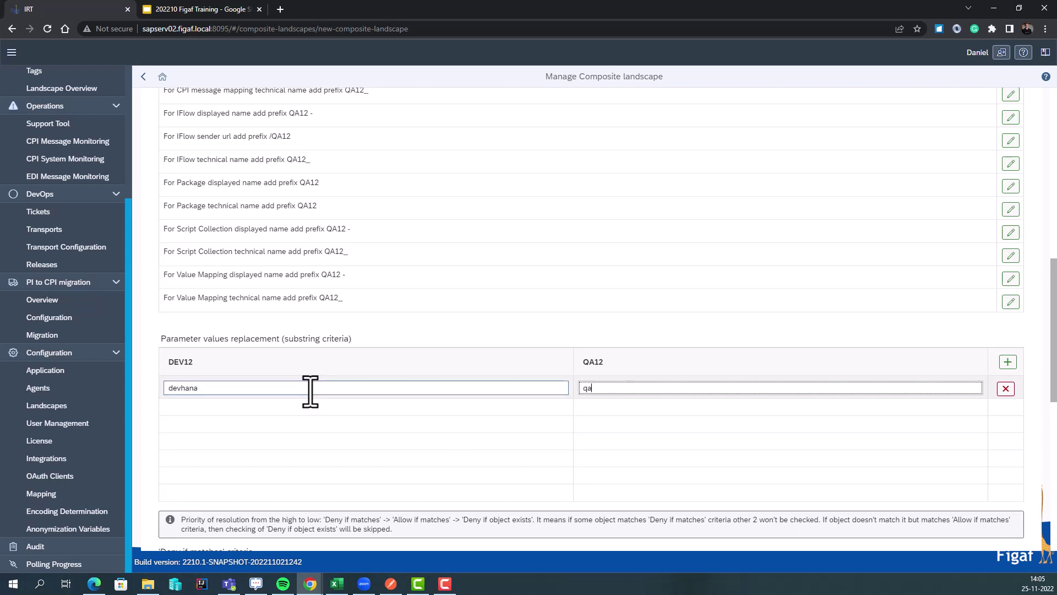
type("aj")
key("BackSpace")
type("hana")
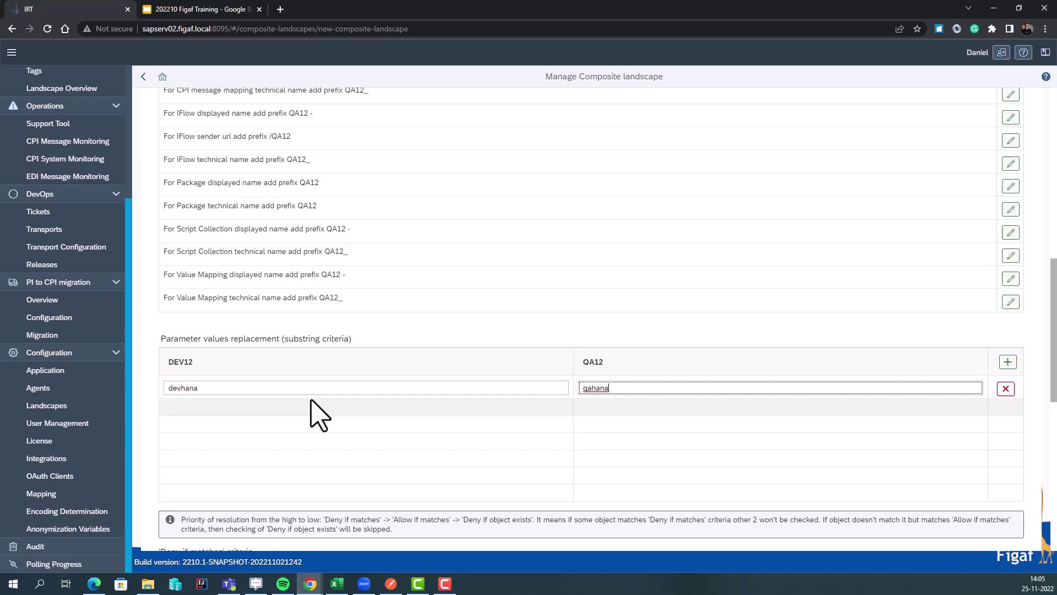
Step: Examine the deny and allow criteria and the webhook integration options of the DEV12 to QA12 landscape
scroll(316, 414, "down", 3)
scroll(312, 408, "down", 6)
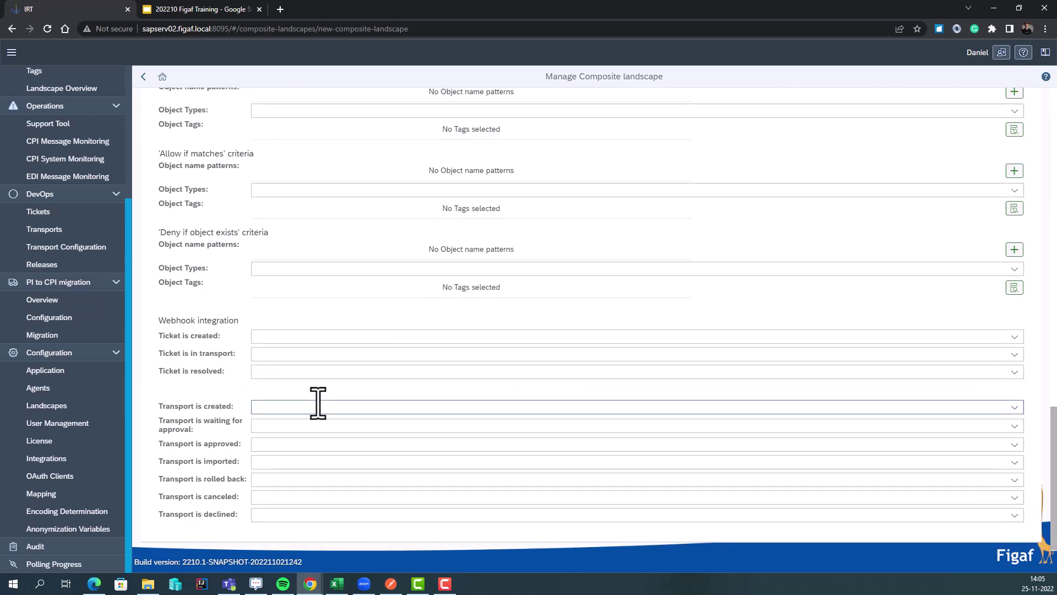
scroll(328, 409, "up", 4)
scroll(330, 410, "down", 4)
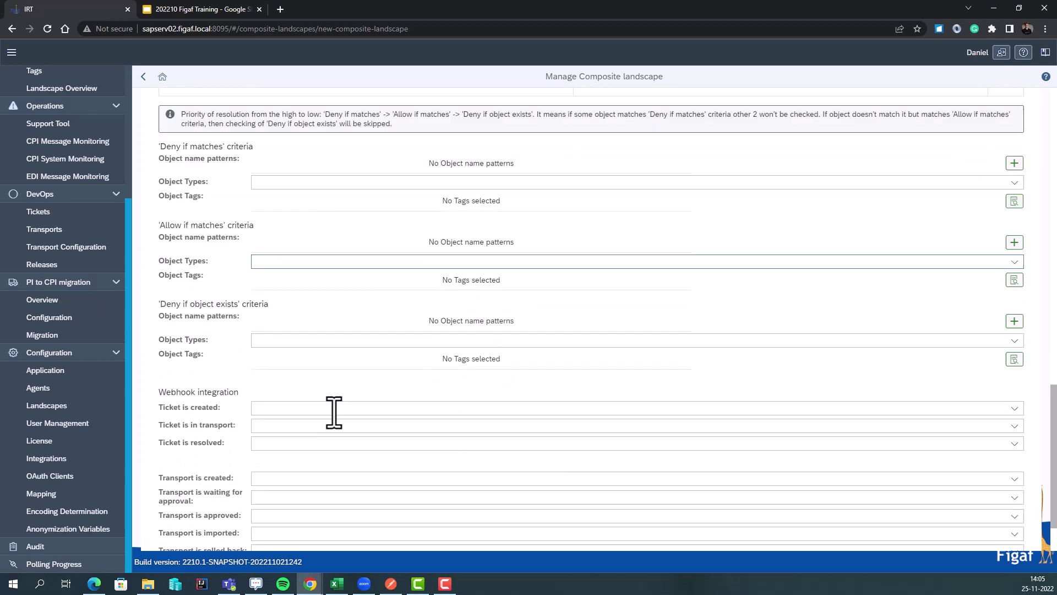
scroll(477, 285, "up", 4)
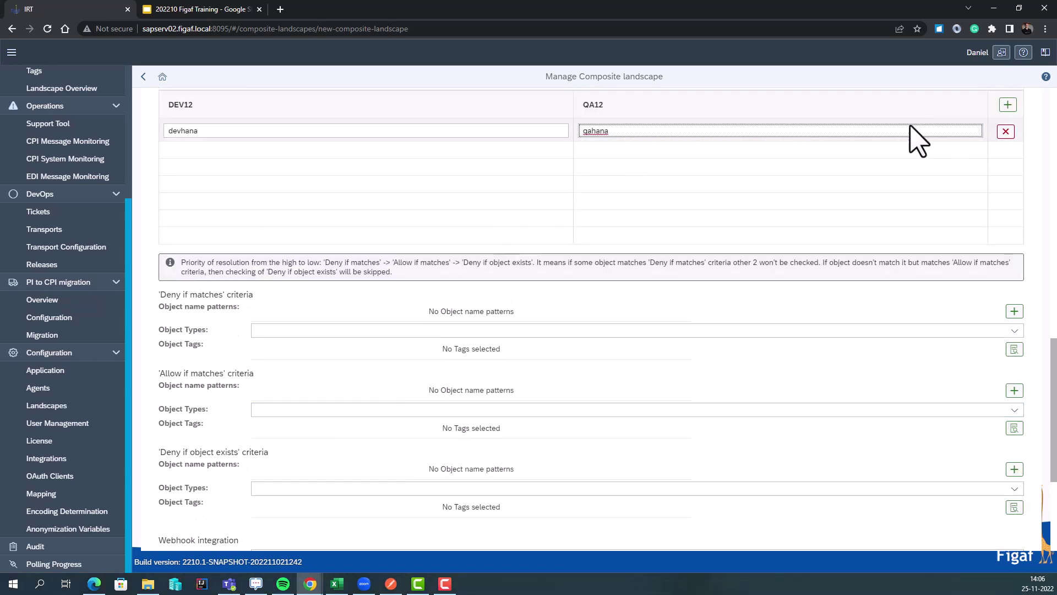
scroll(286, 328, "down", 4)
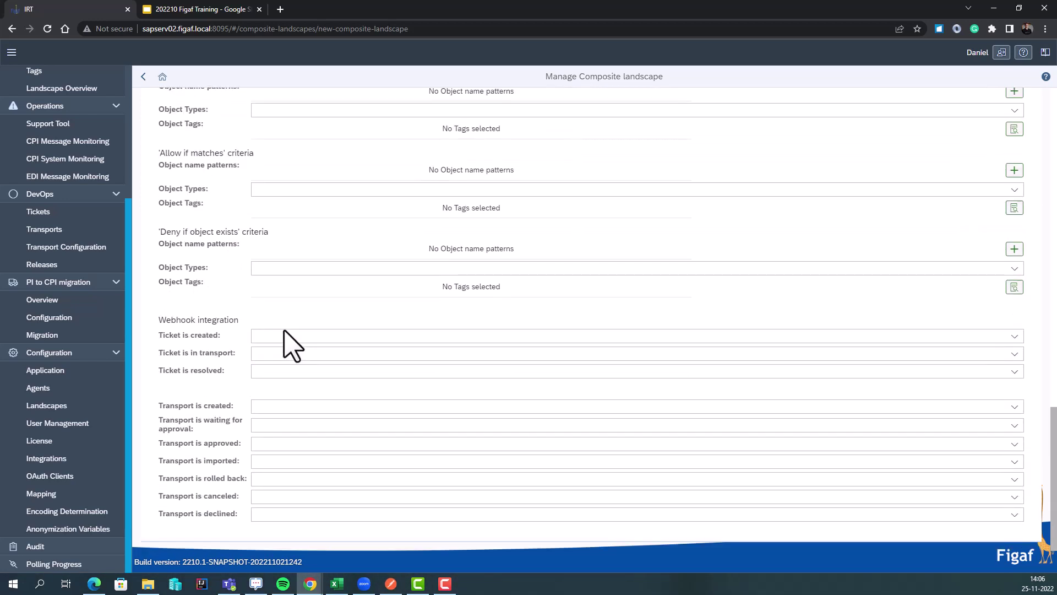
left_click(266, 334)
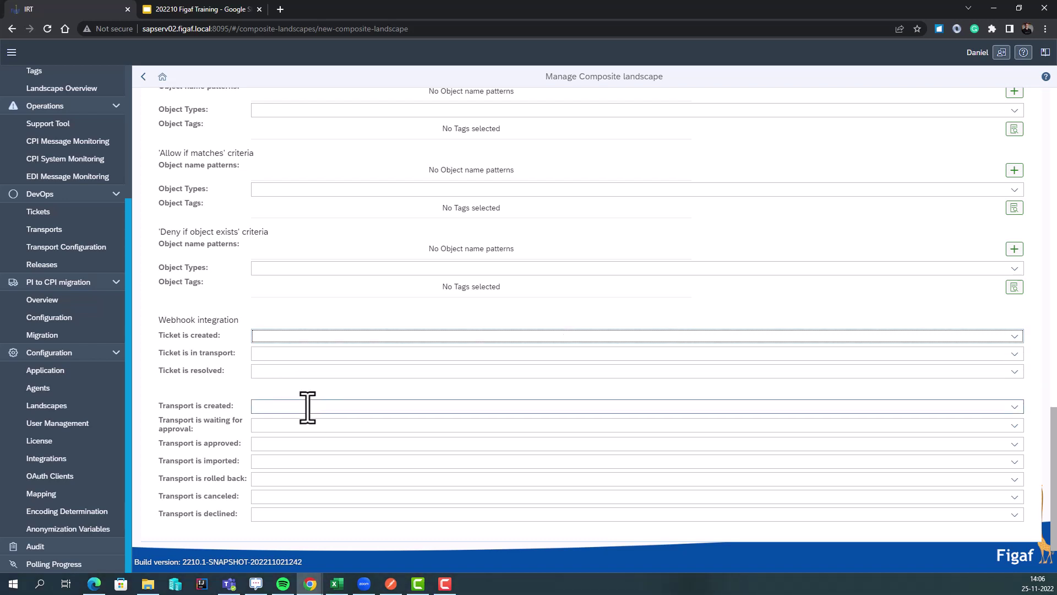
left_click(1013, 410)
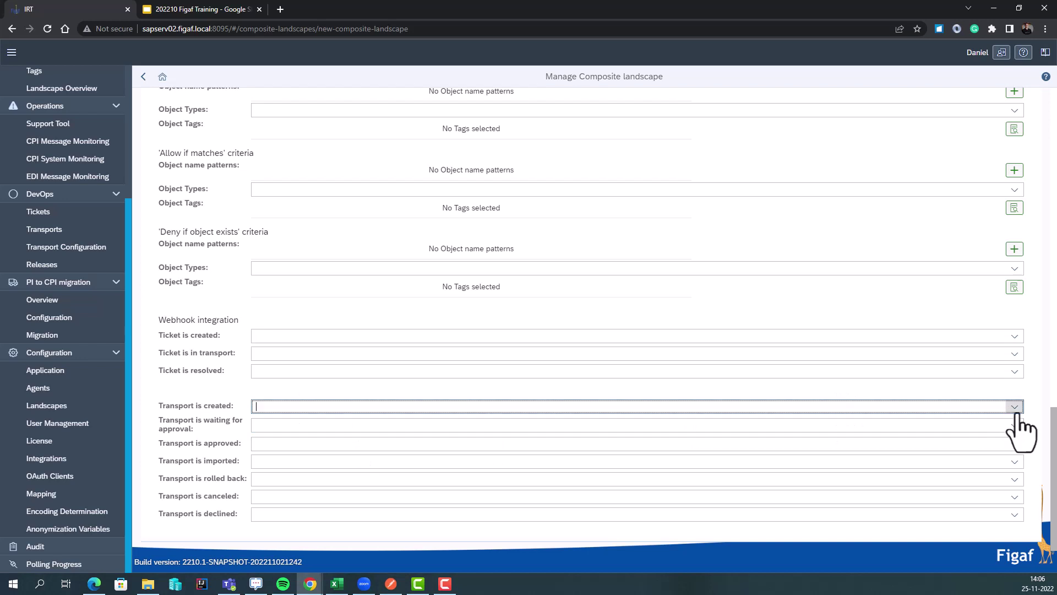
left_click(218, 406)
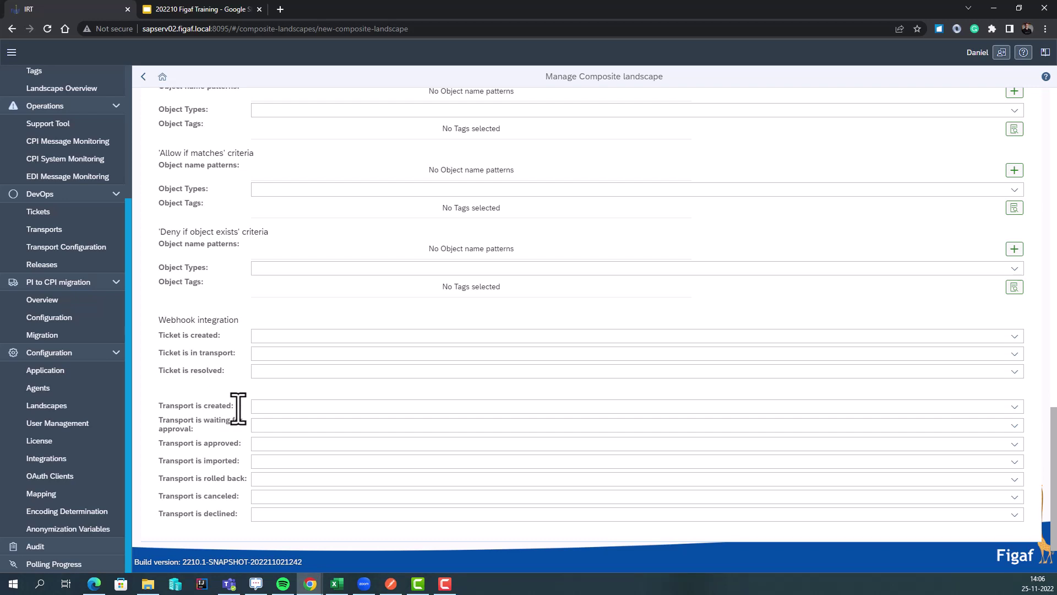
Step: Review the QA12 to PROD12 landscape's parameter mapping rules and check which options requiring transport approval offers, leaving approval off
scroll(275, 405, "up", 5)
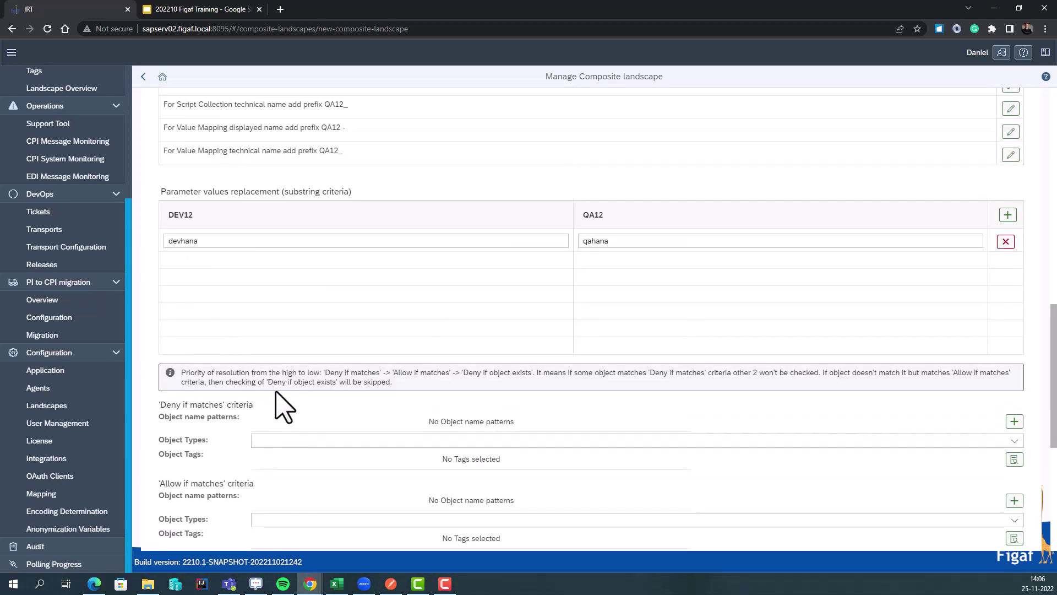
scroll(285, 407, "up", 9)
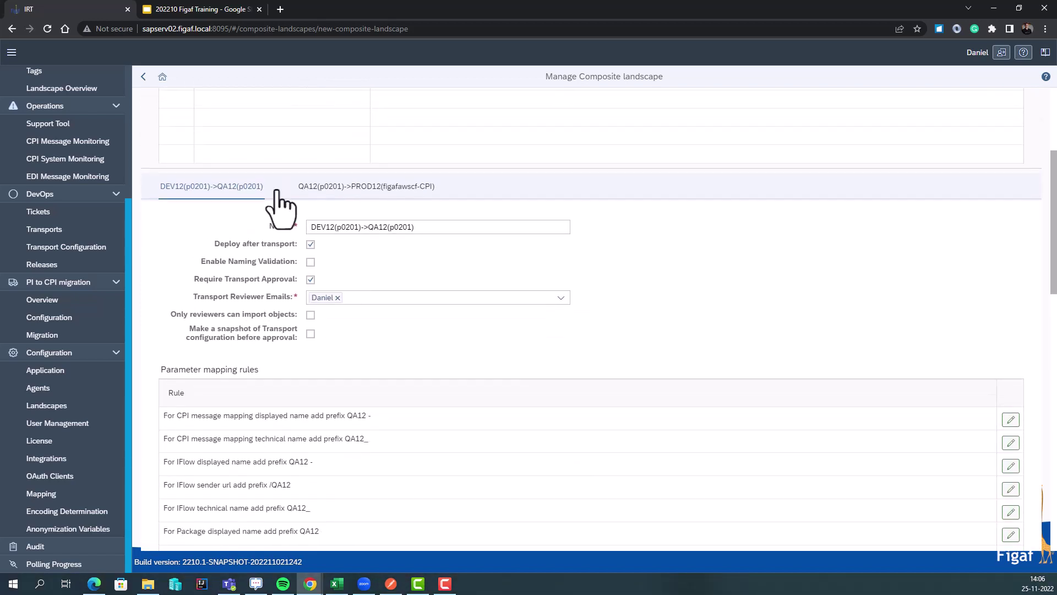
left_click(317, 187)
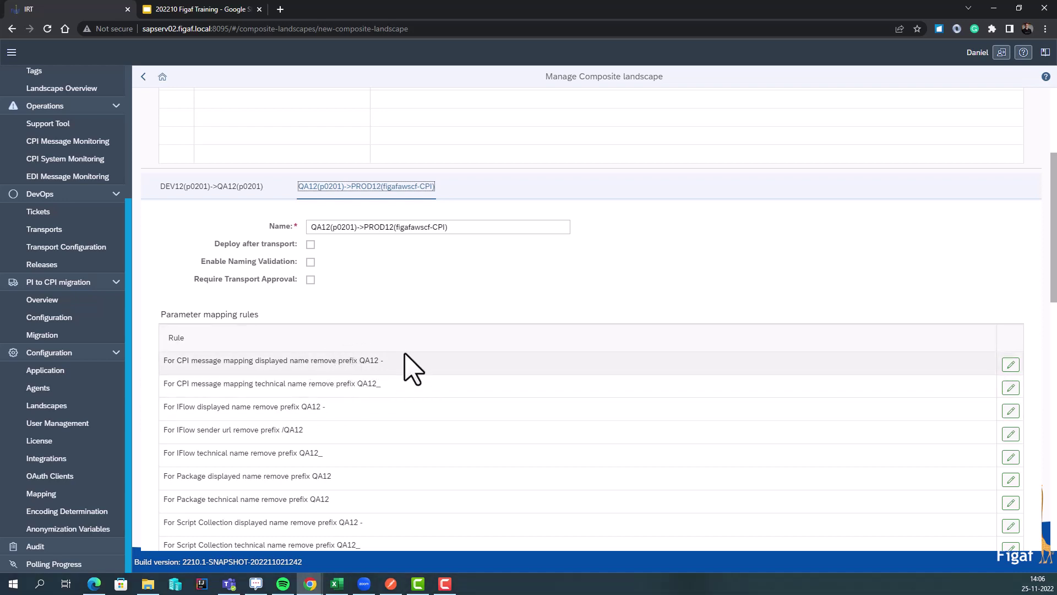
scroll(414, 389, "up", 4)
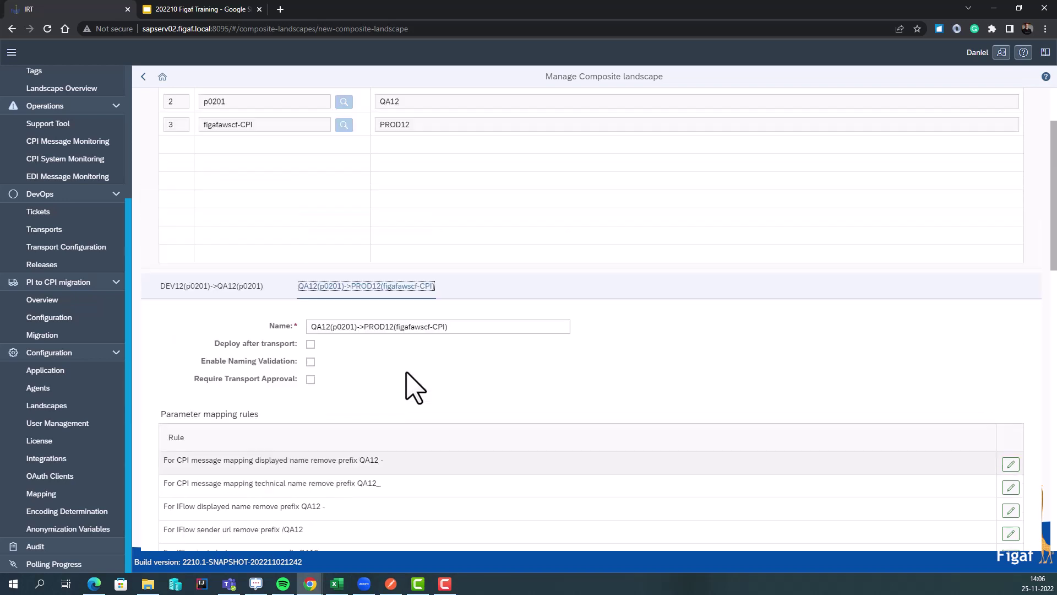
scroll(407, 374, "down", 3)
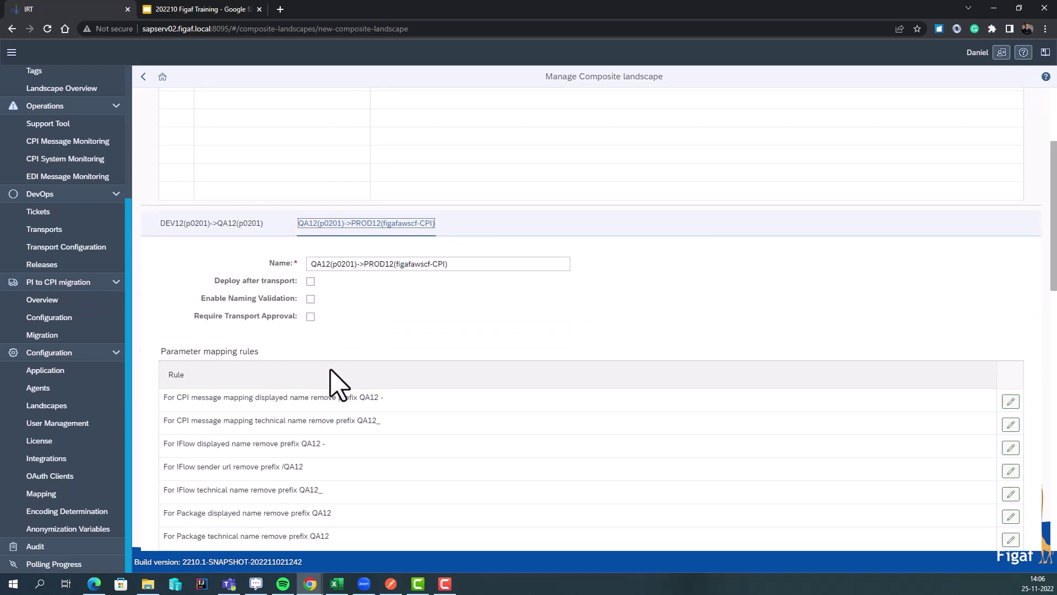
left_click(310, 317)
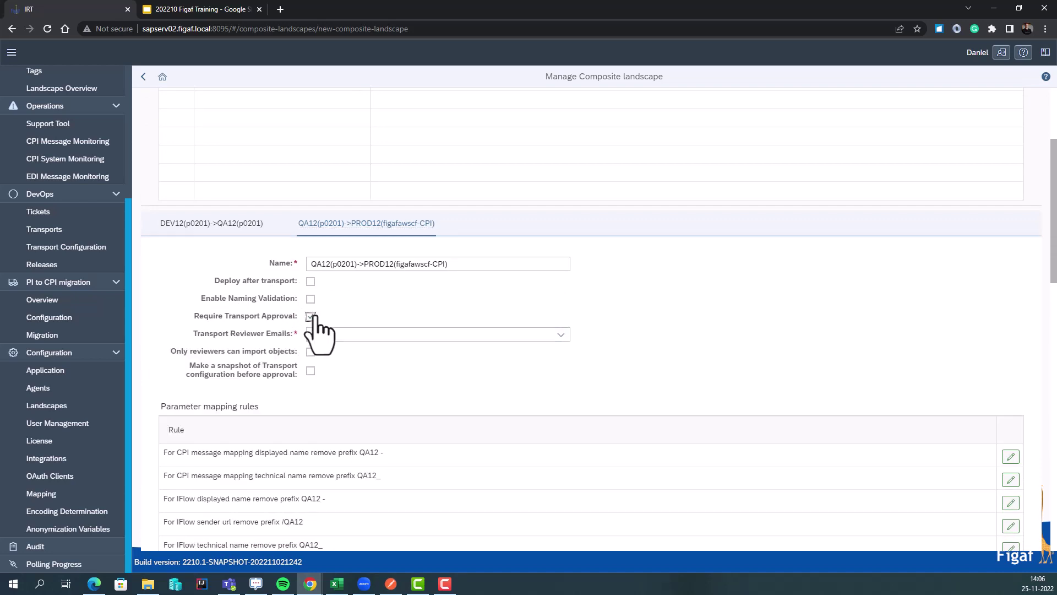
left_click(311, 316)
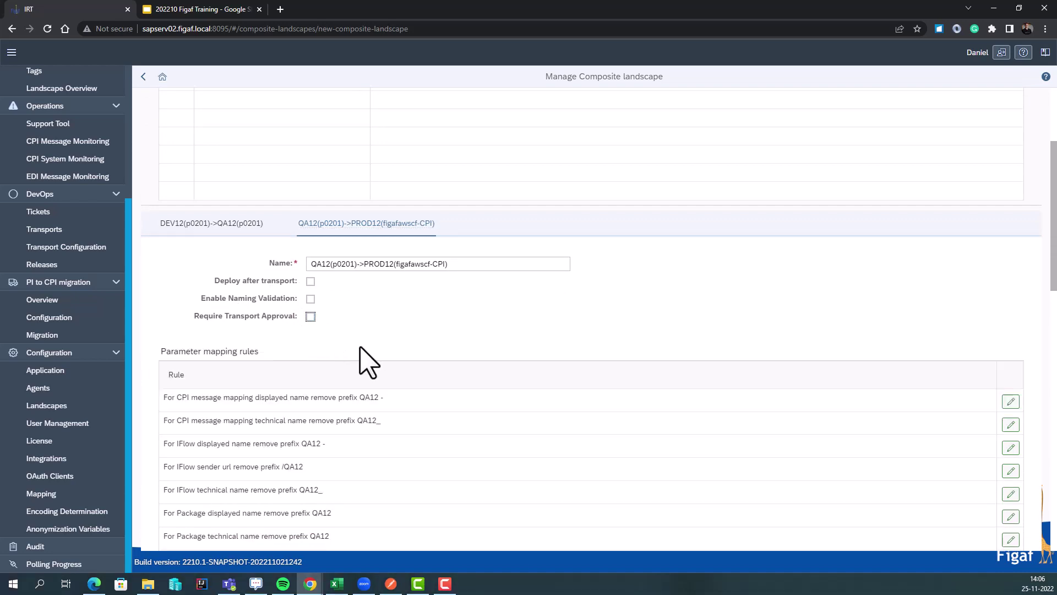
Step: Proceed to creating the landscapes and review the technical tags and object name mappings in the creation summary
scroll(732, 397, "up", 3)
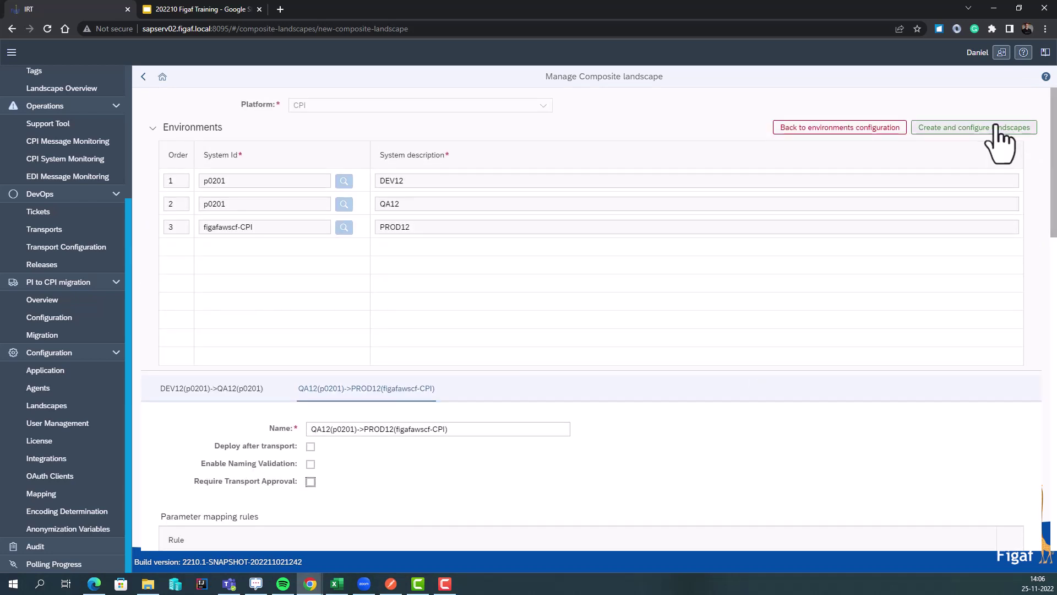
left_click(996, 126)
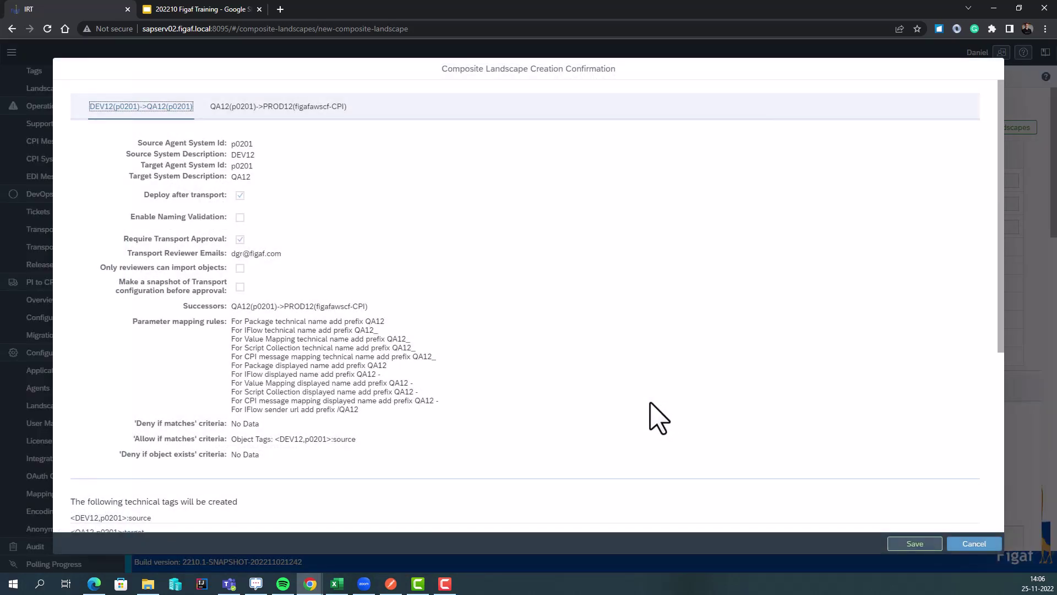
scroll(237, 327, "down", 5)
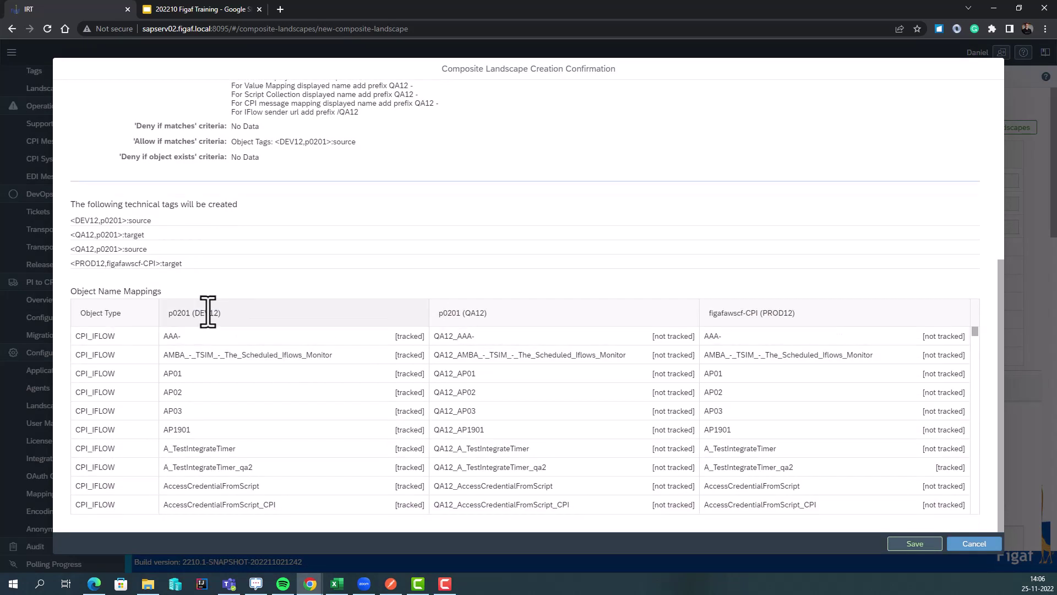
left_click(443, 319)
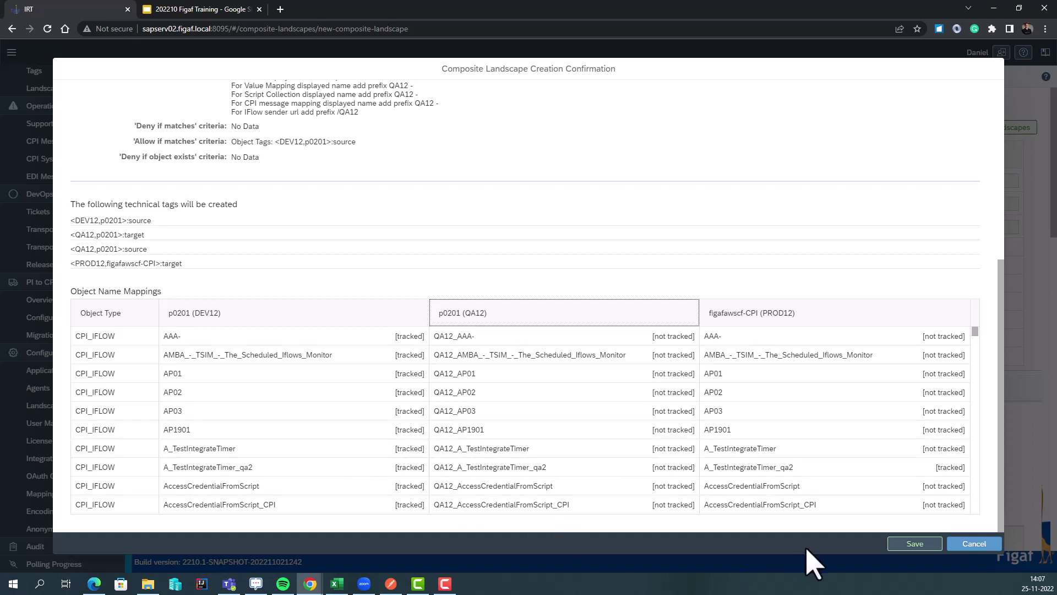
scroll(781, 438, "down", 3)
scroll(782, 437, "down", 5)
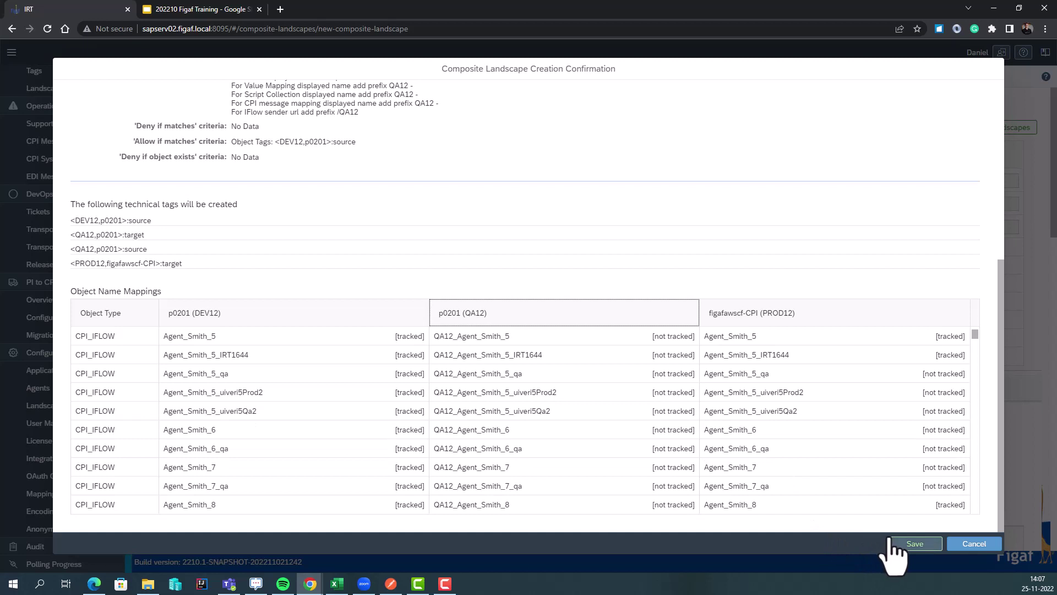
Step: Save the DEV12 to QA12 to PROD12 composite landscape and return to the list of composite landscapes
left_click(914, 543)
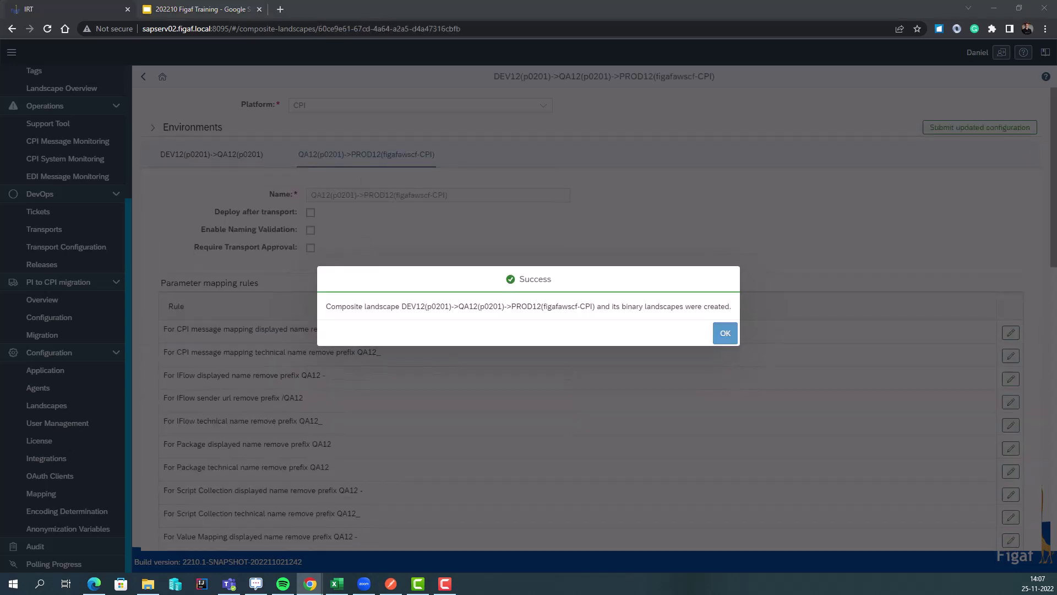
left_click(725, 333)
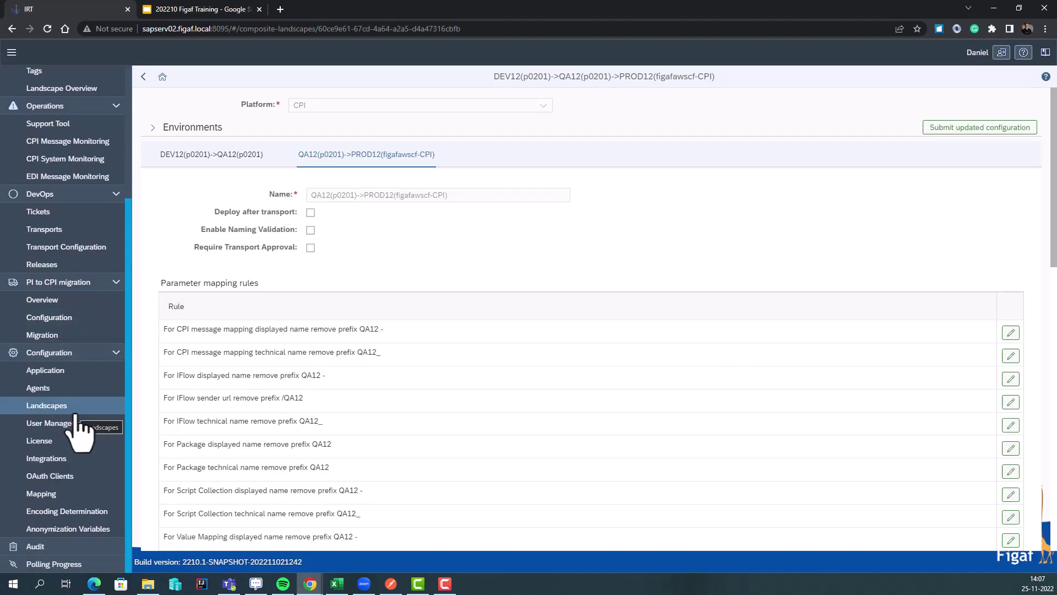
left_click(143, 77)
left_click(142, 78)
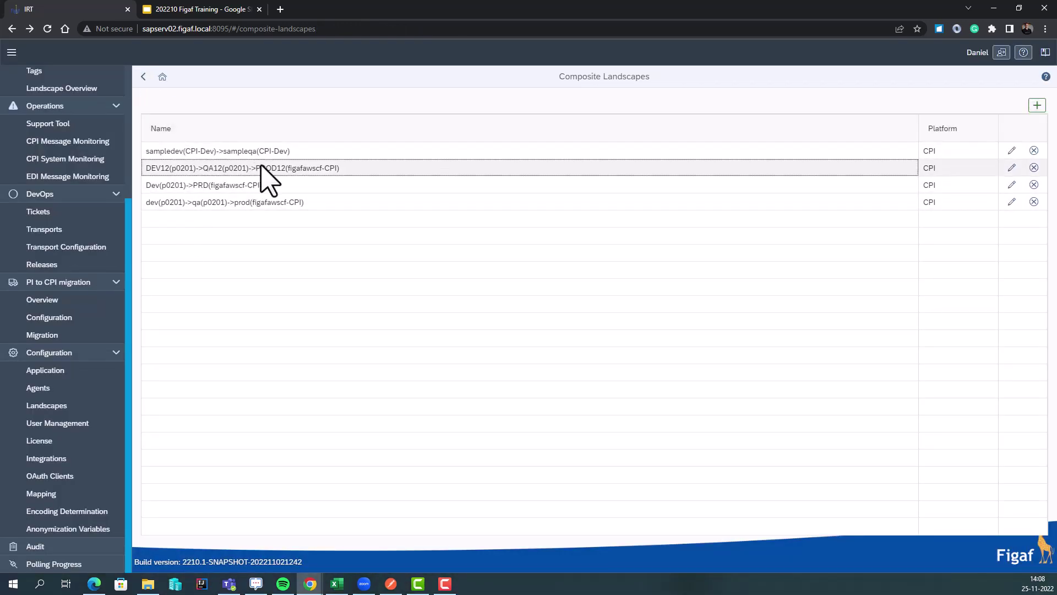
left_click_drag(264, 173, 215, 168)
left_click(217, 170)
Step: Select the iFlow Demodemo20221125 among the tracked objects of agent p0201
scroll(47, 253, "up", 5)
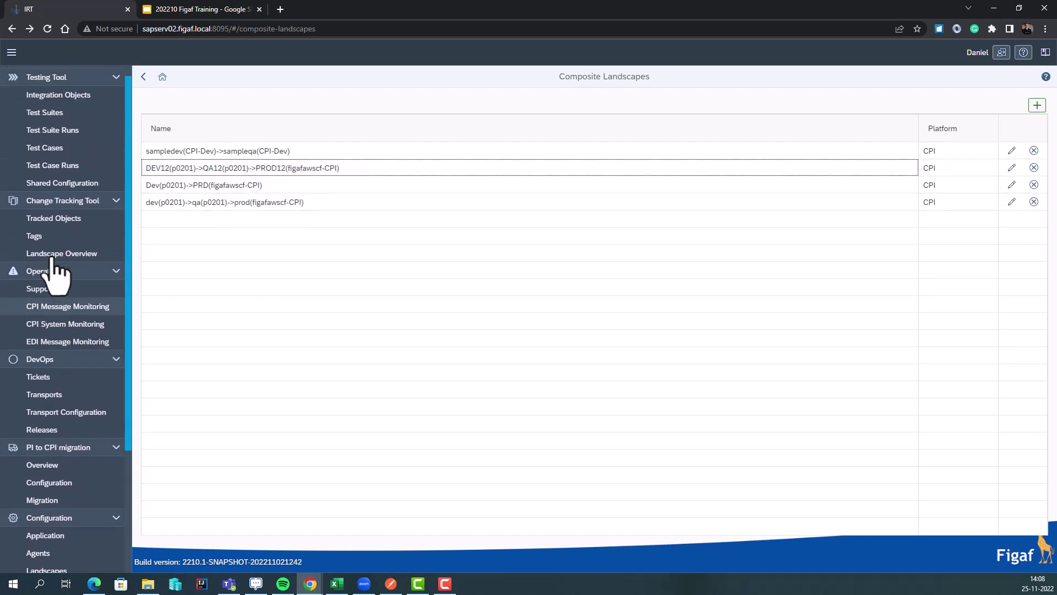
left_click(66, 236)
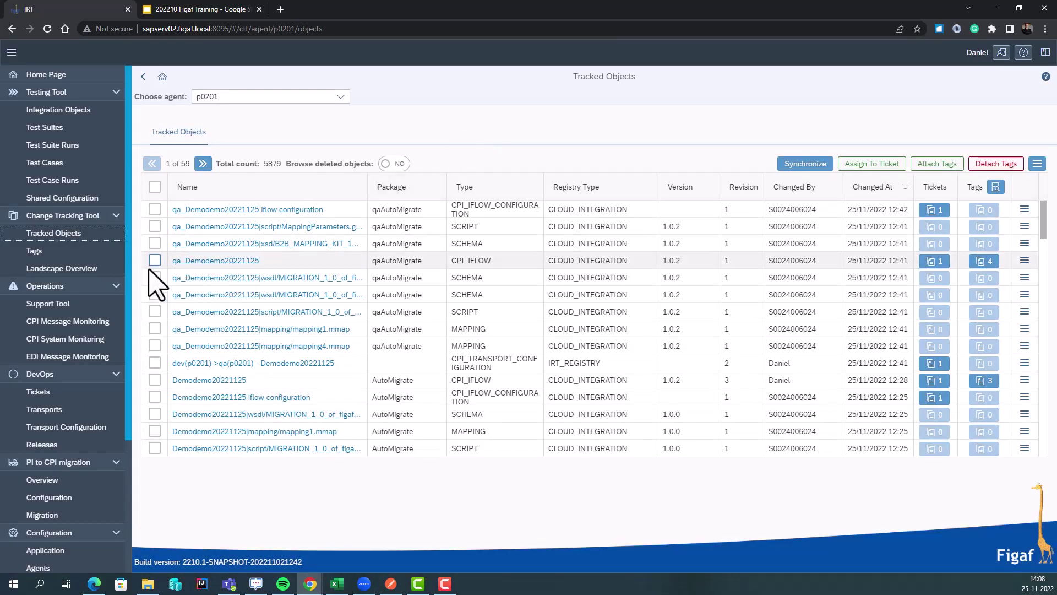
left_click(151, 380)
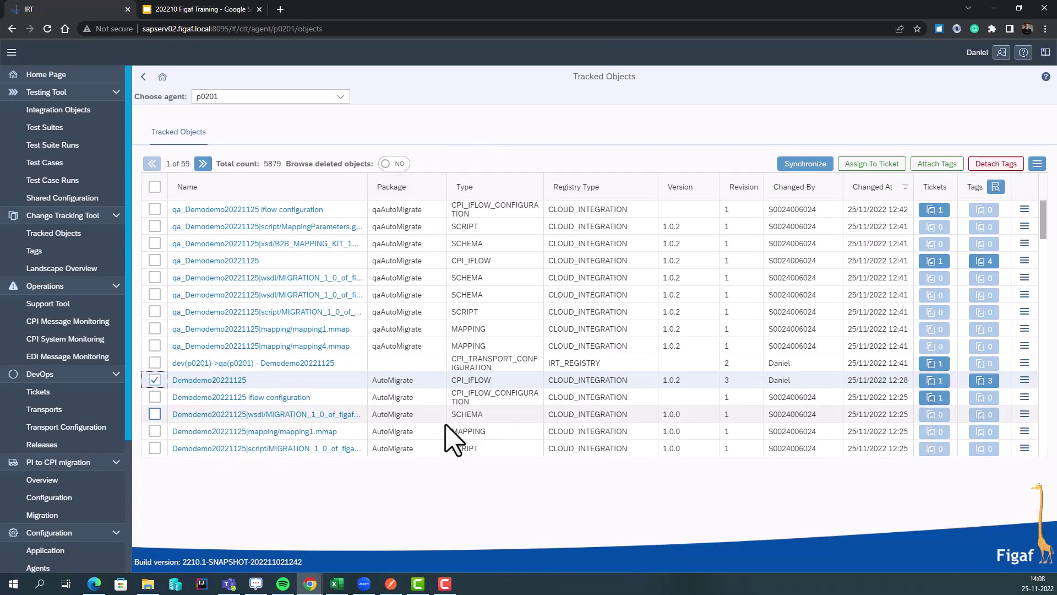
Step: Start a new Development ticket for the selected iFlow, titled rwesa, with landscape DEV12(p0201)->QA12(p0201) and external ticket id jira-235
left_click(885, 168)
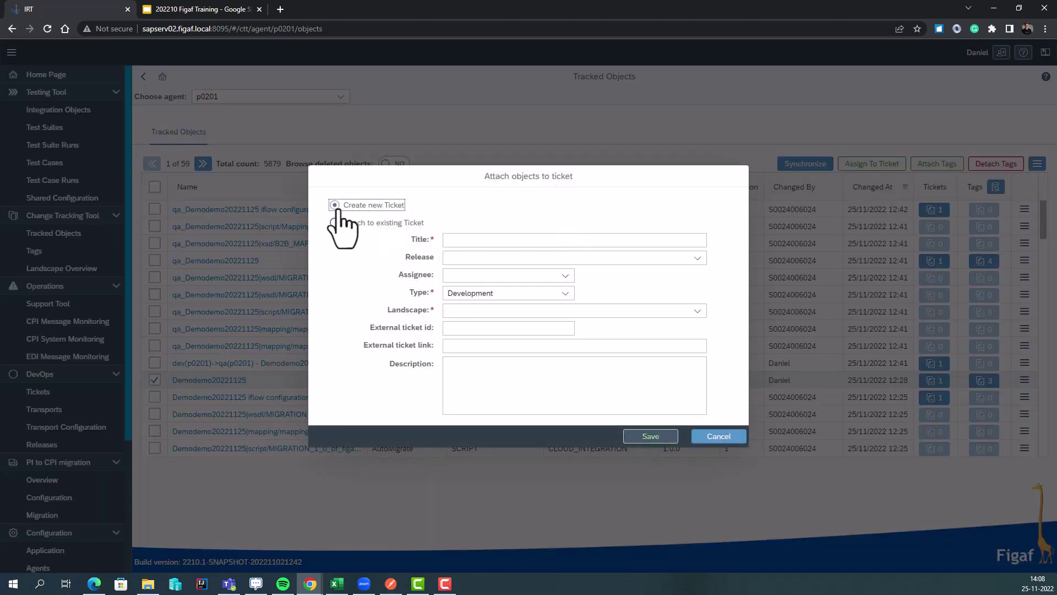
left_click(578, 238)
type("rwesa")
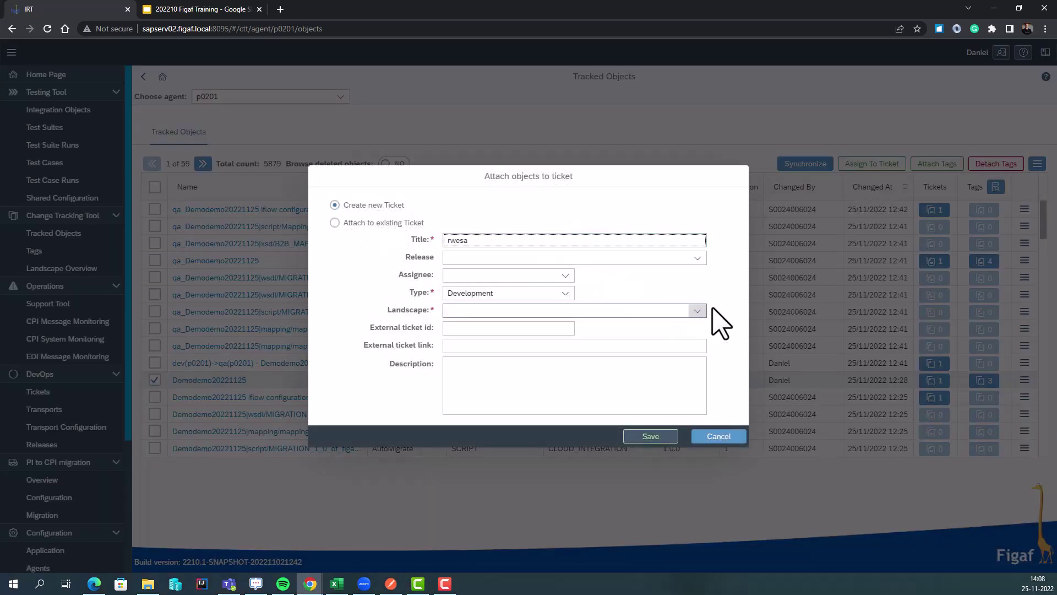
left_click(697, 312)
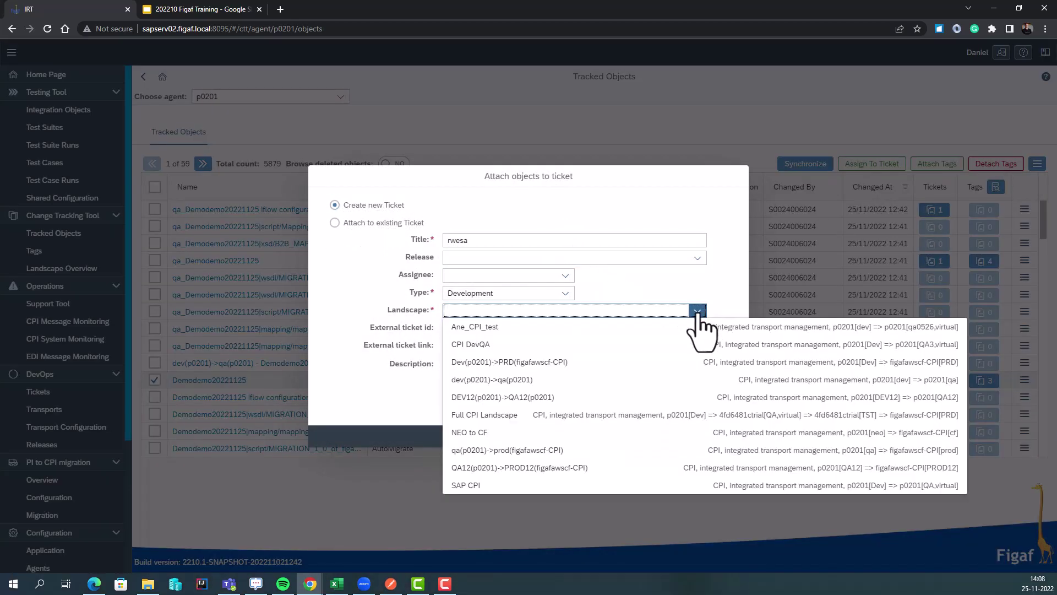
left_click(598, 404)
left_click(496, 329)
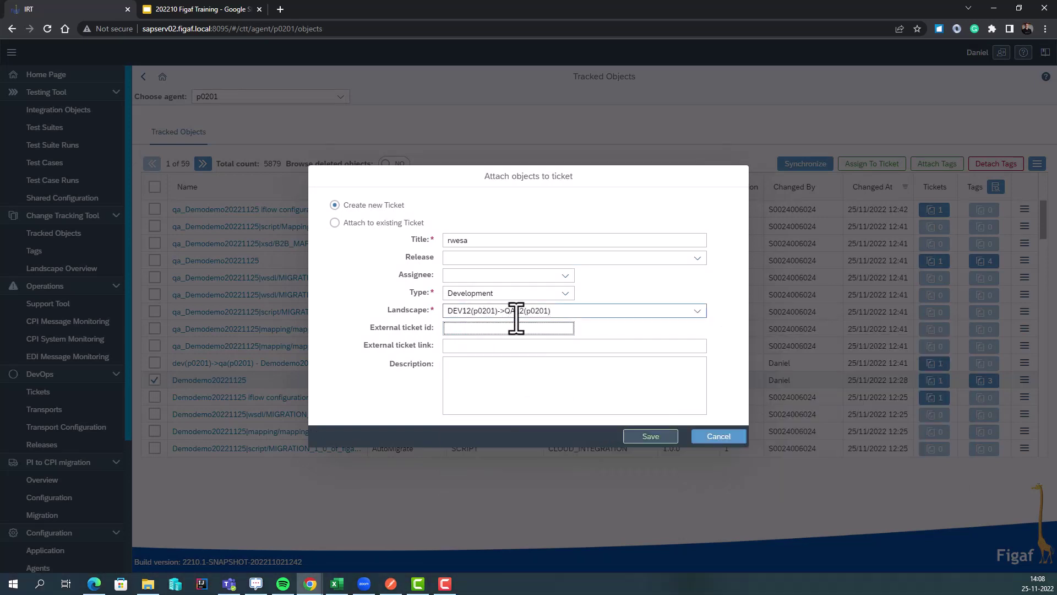
type("jira-235")
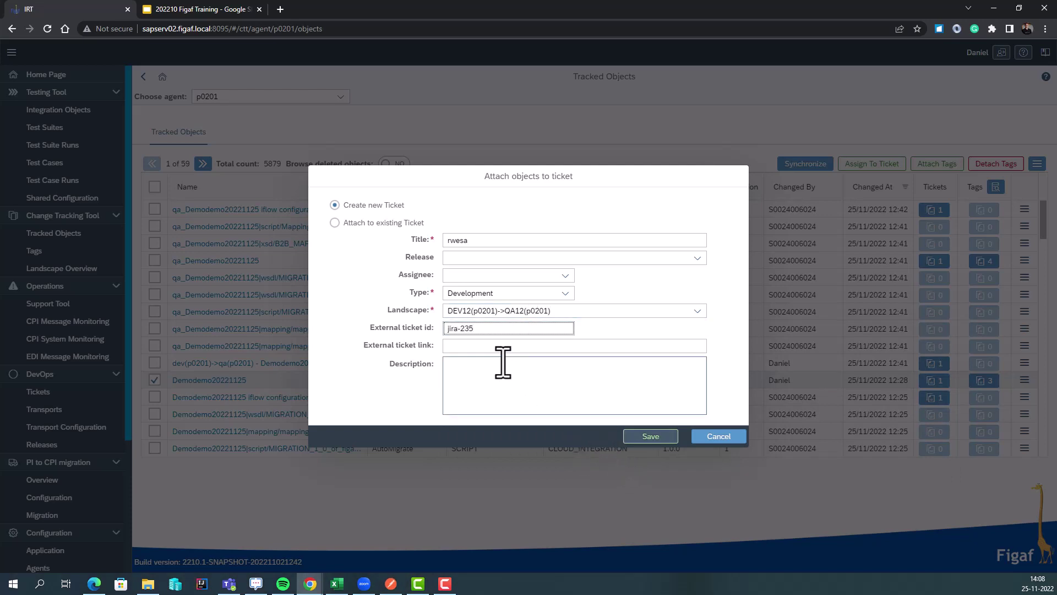
Step: Change the ticket's title to course, reuse it as the description, and save the ticket
left_click(504, 379)
left_click_drag(476, 241, 378, 239)
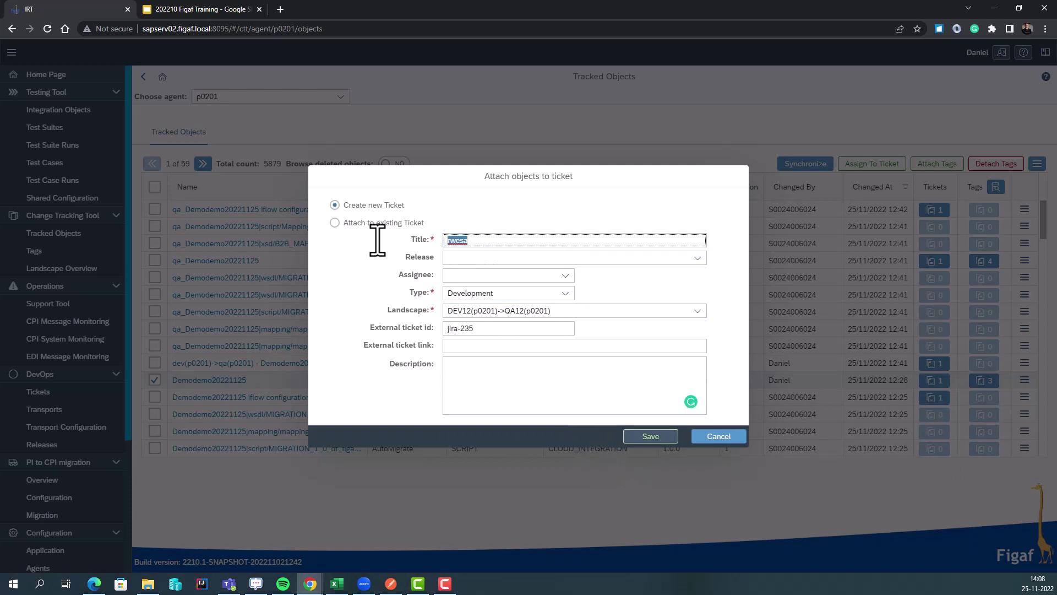
type("course")
double_click(474, 240)
key("ctrl+c")
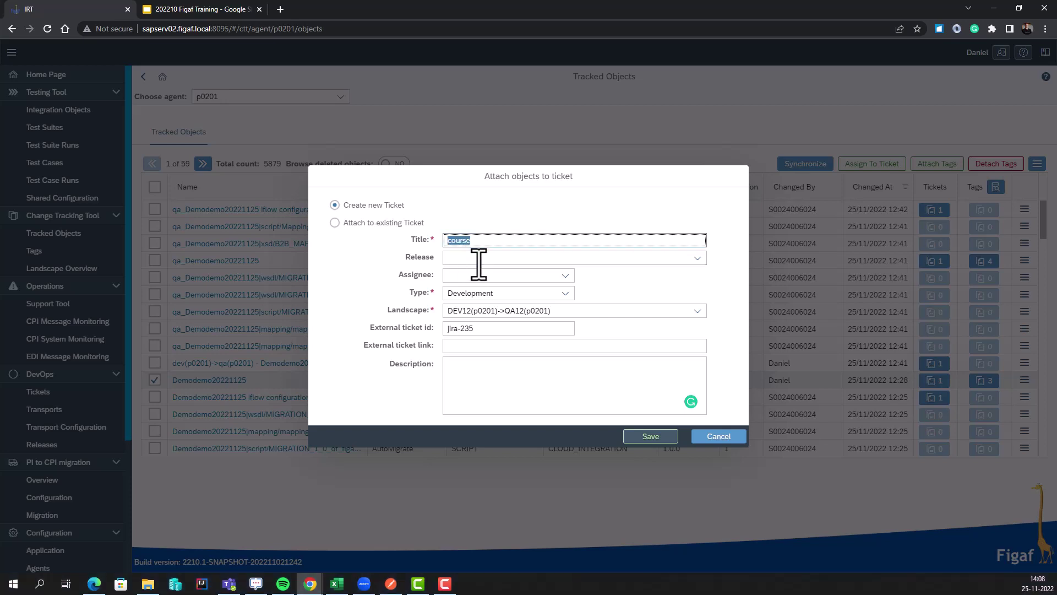
left_click(505, 391)
key("ctrl+v")
left_click(652, 437)
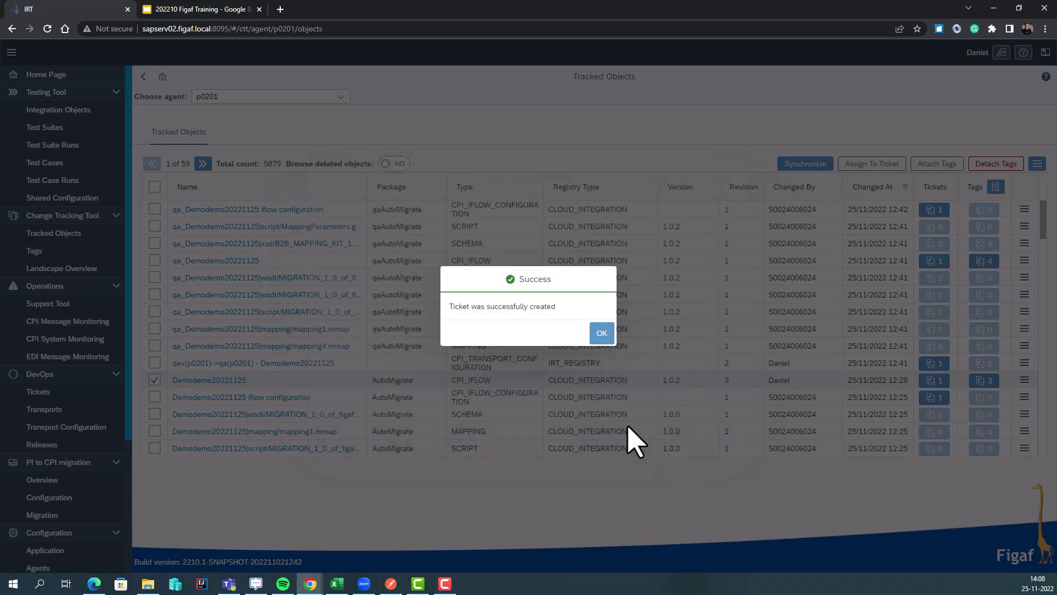
left_click(612, 336)
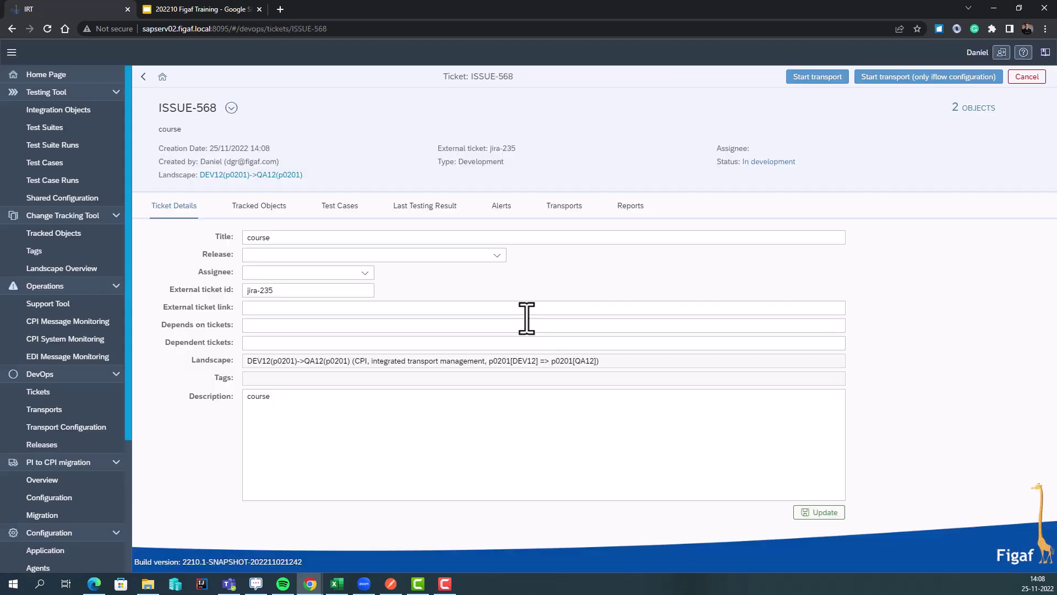
Step: Attach all dependent objects of the ticket's tracked iFlow and iFlow configuration to the ticket
left_click(272, 213)
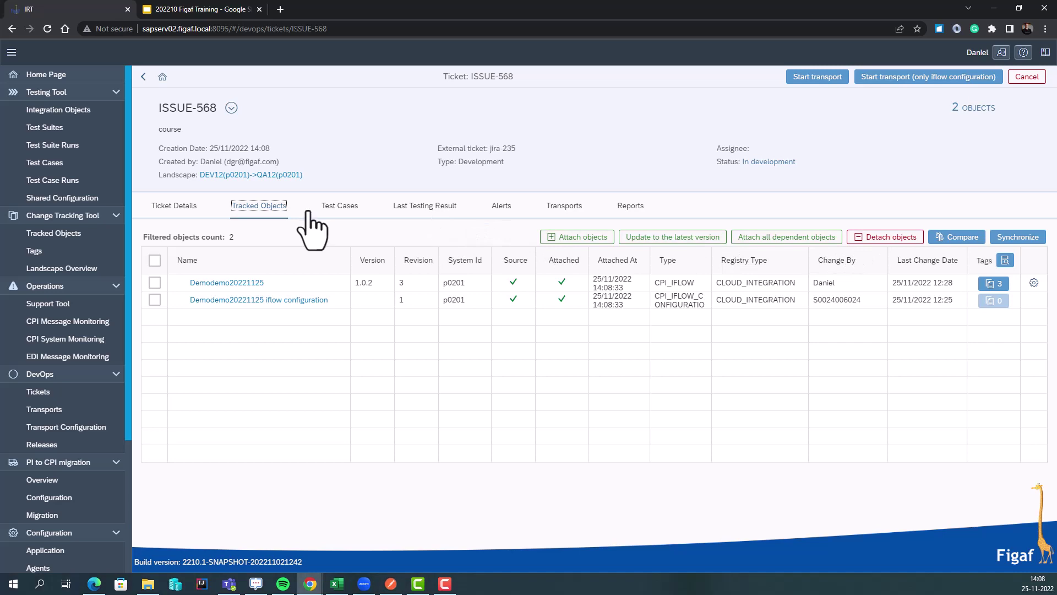
left_click(154, 260)
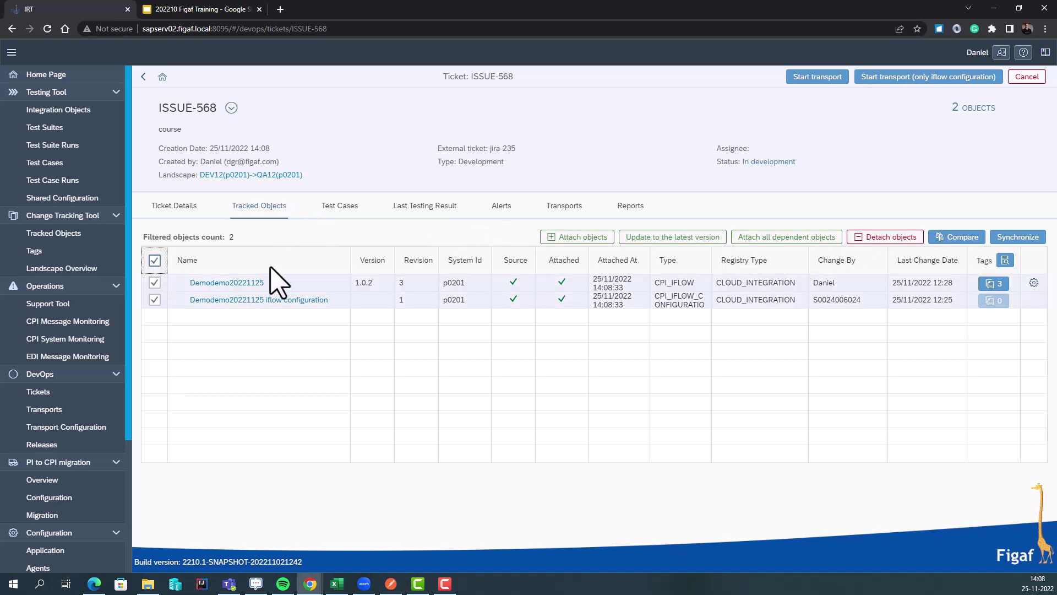
left_click(771, 237)
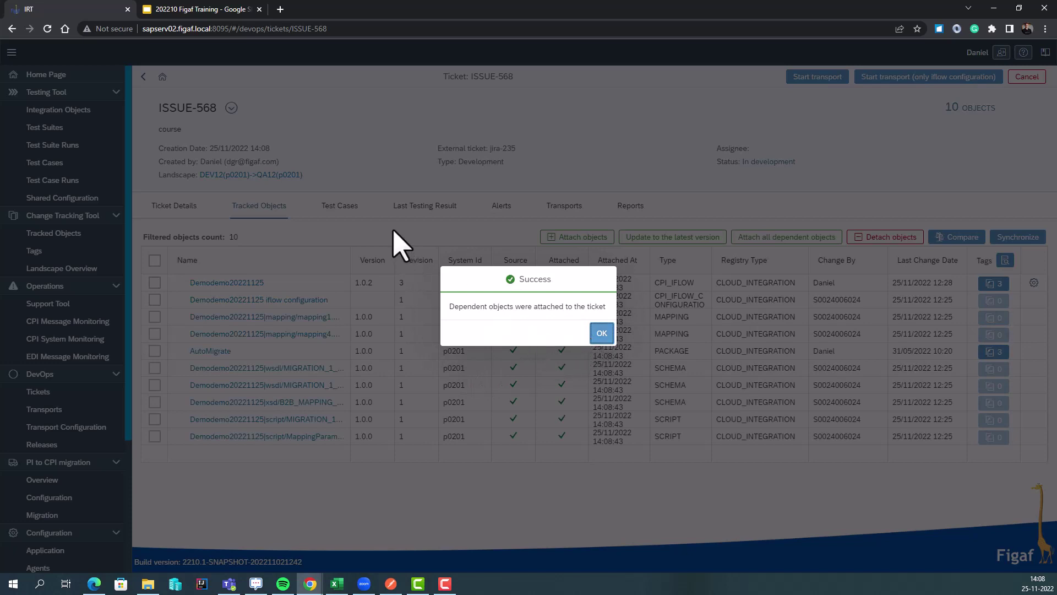
left_click(608, 338)
Step: Look up the ticket's related test cases and assign the recommended Demodemo20221125 test case to it
left_click(351, 207)
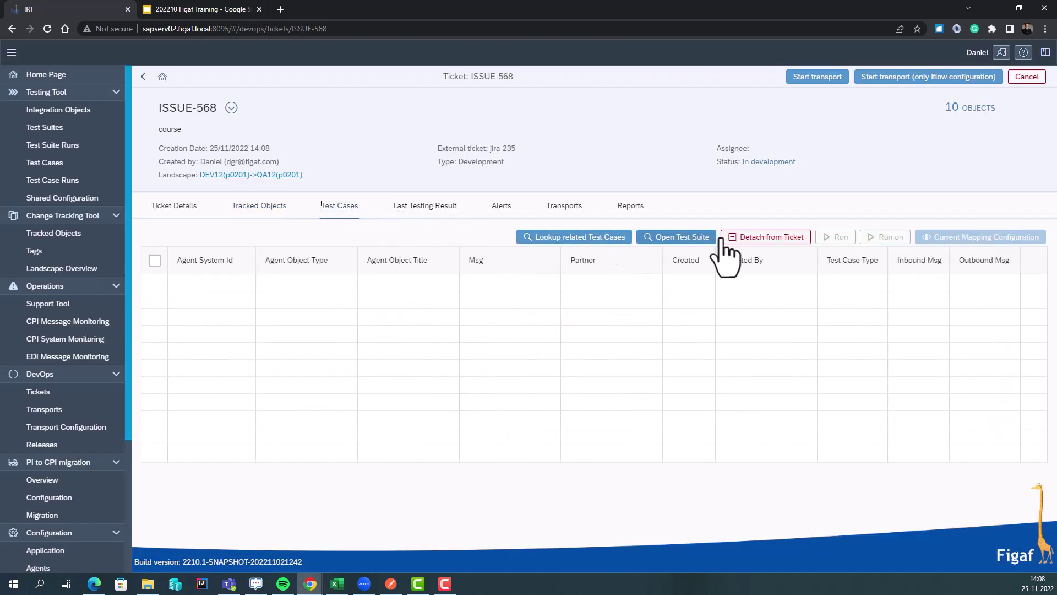
left_click(570, 237)
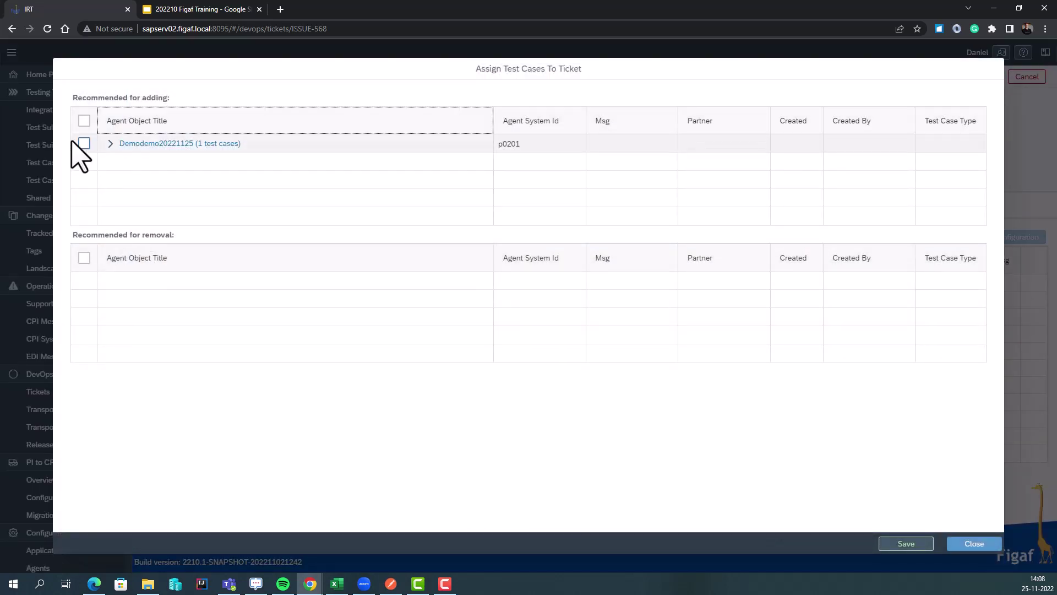
left_click(86, 143)
left_click(906, 545)
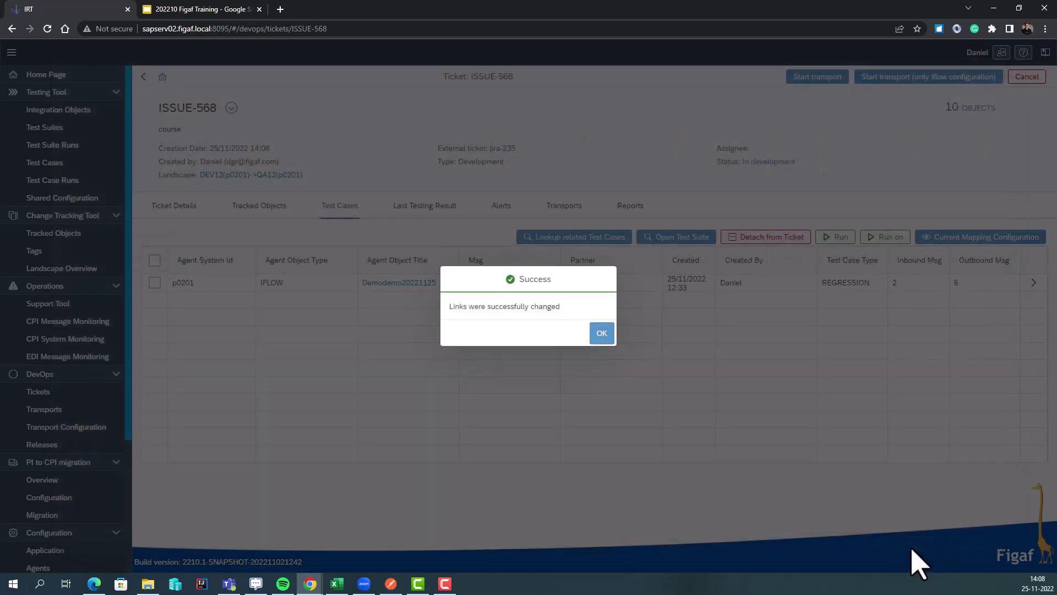
left_click(600, 332)
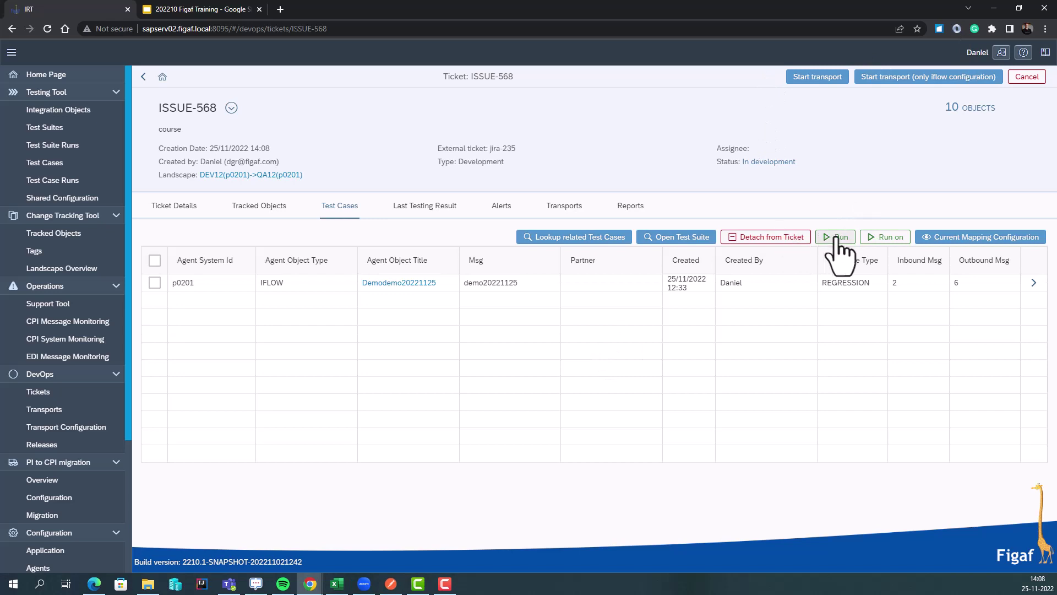
Step: Run the ticket's test cases on test system p0201 (Demodemo20221125)
left_click(889, 238)
left_click(505, 116)
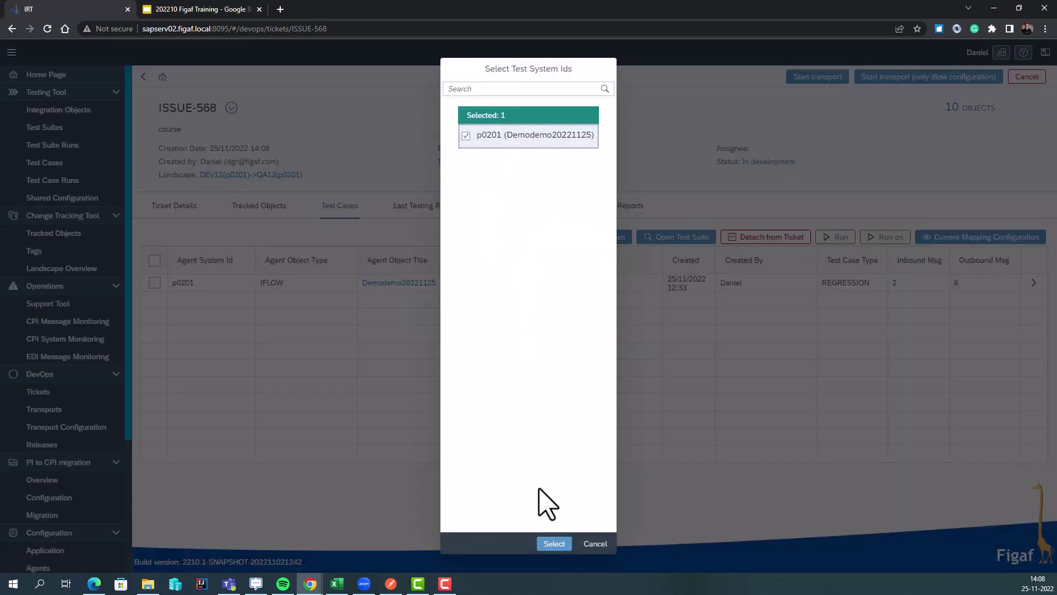
left_click(553, 543)
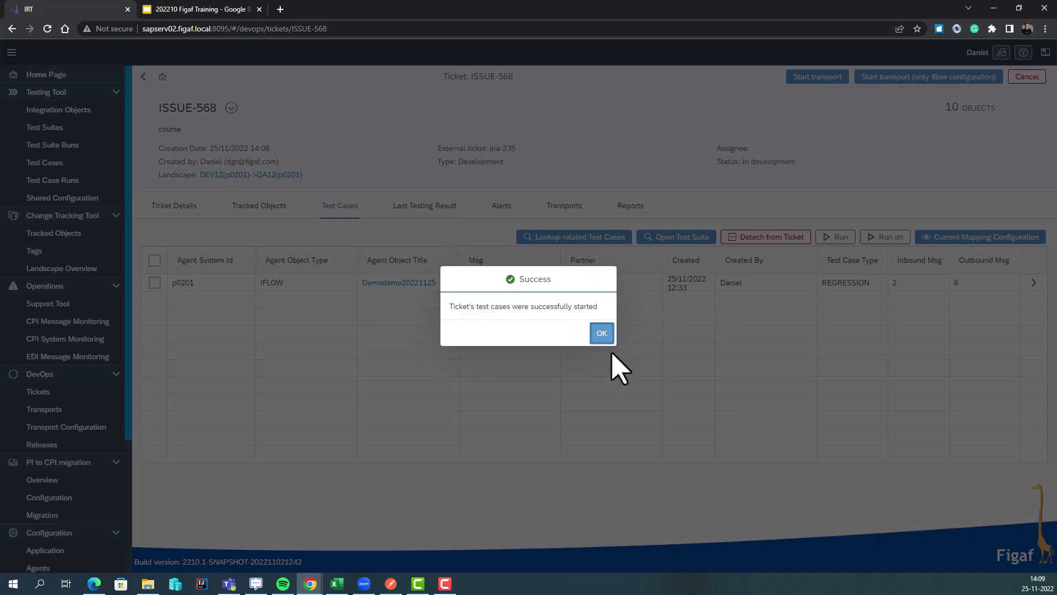
left_click(599, 332)
Step: Check the refreshed message results of the ticket's last Demodemo20221125 test run and return to the ticket
left_click(400, 208)
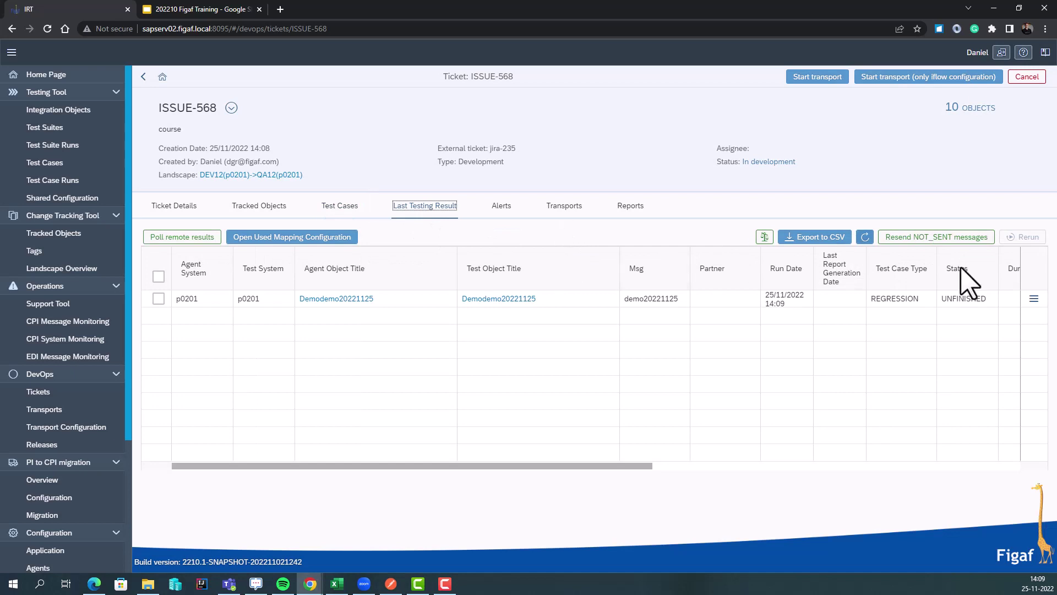
left_click(1034, 298)
left_click(969, 316)
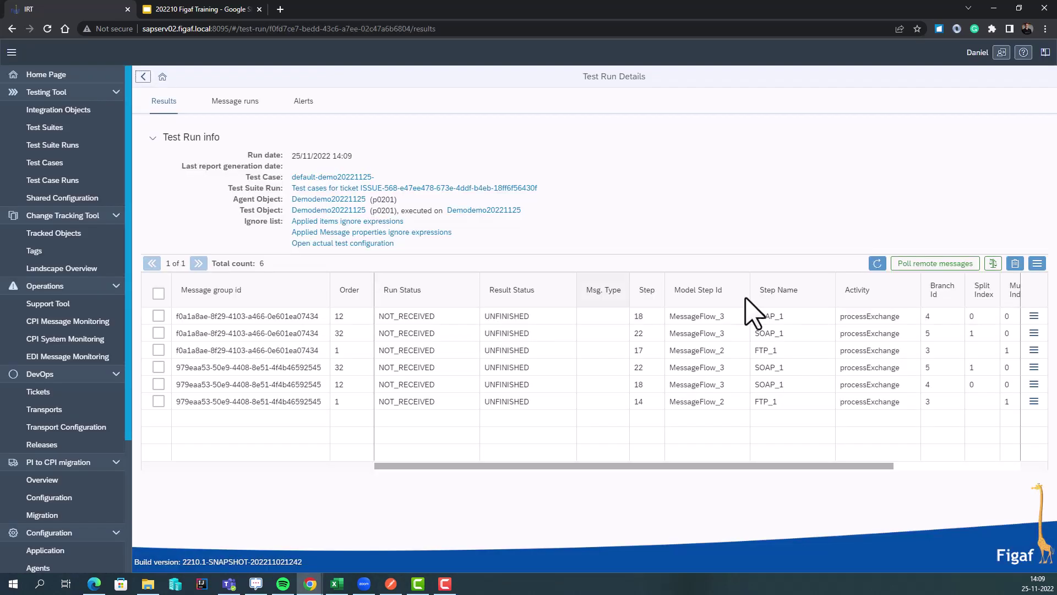
left_click(877, 263)
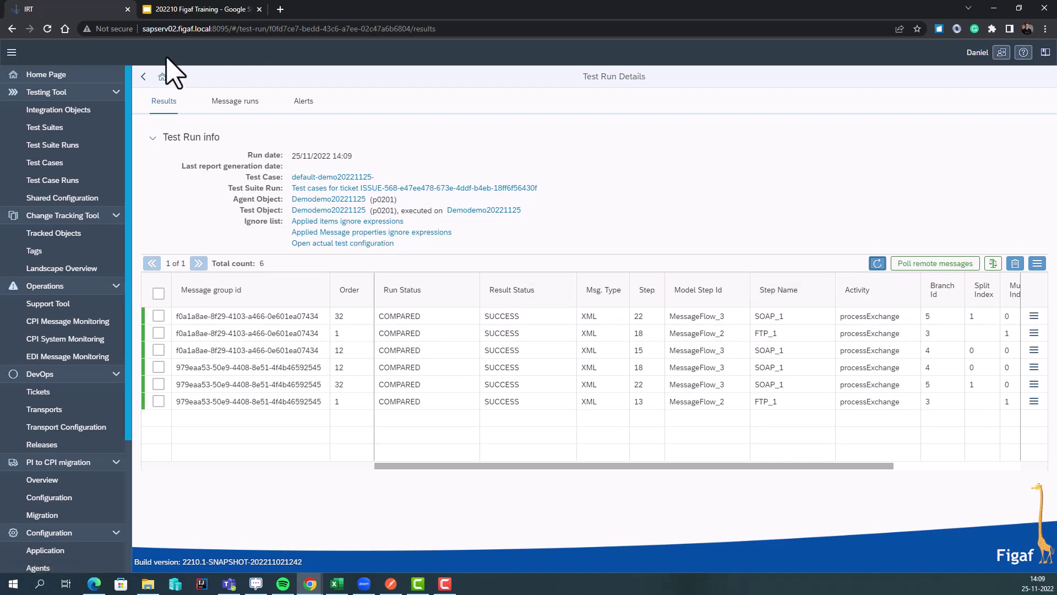
left_click(144, 77)
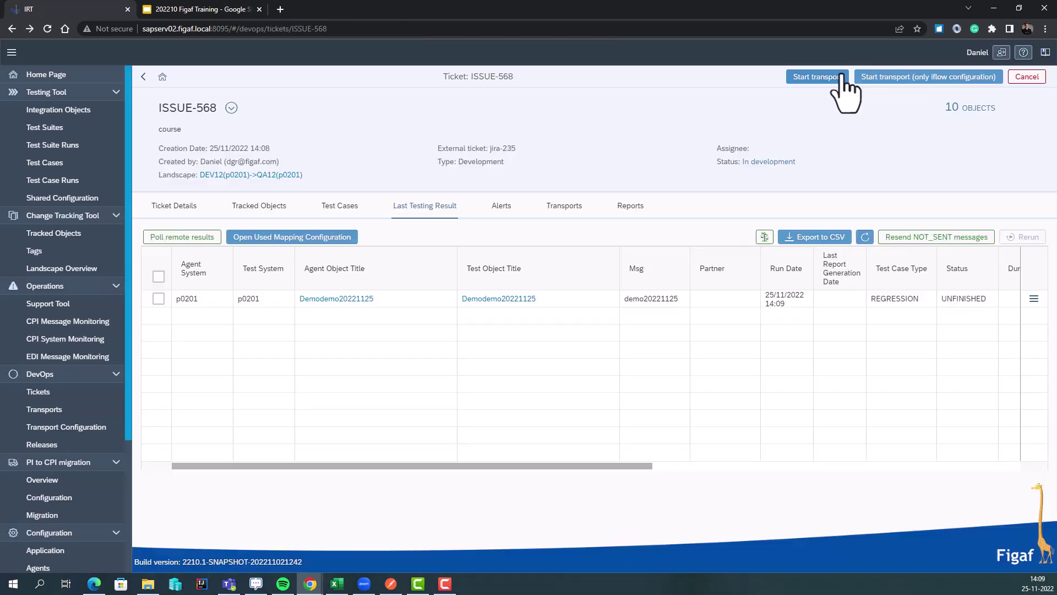
Step: Start the ticket's full transport and follow its progress until the transport details open
left_click(817, 77)
left_click(735, 339)
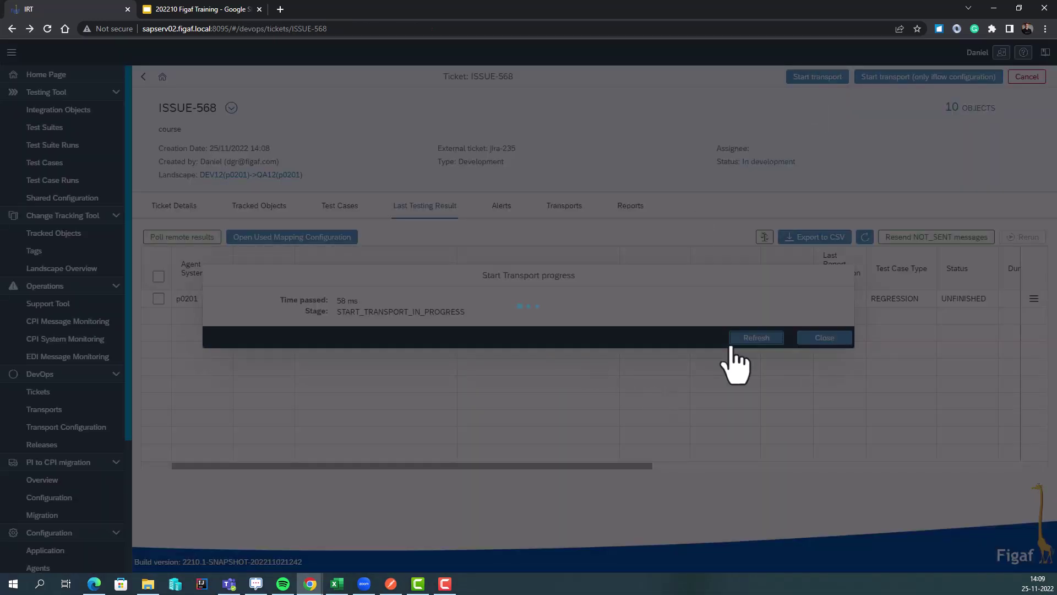
left_click(744, 337)
left_click(745, 337)
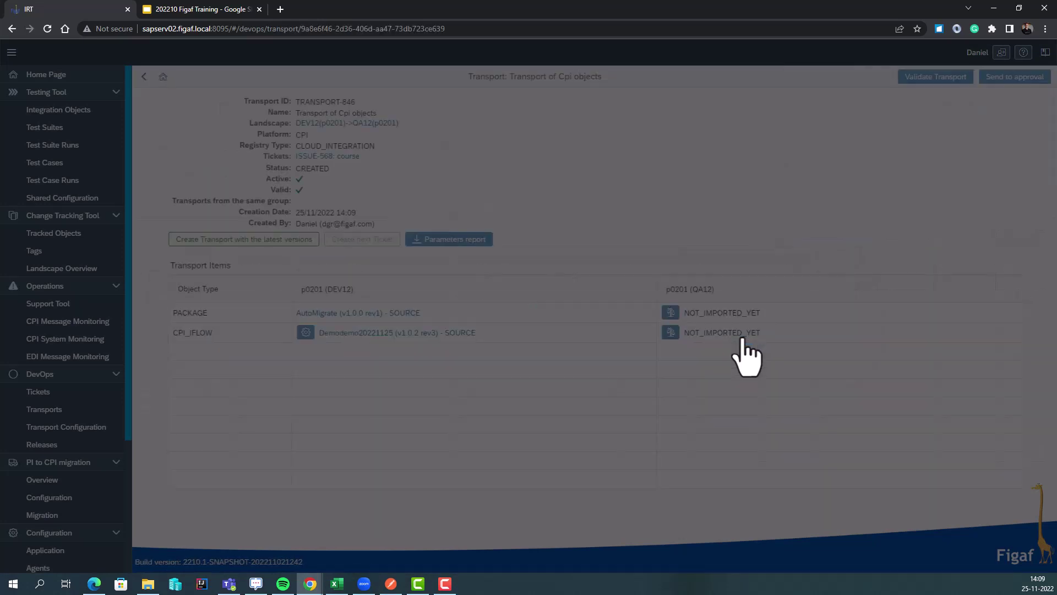
Step: Open the Demodemo20221125 iFlow's transport configuration, review its DEV12 and QA12 object names, and copy the DEV12 FTP_HOST value ftp.dlptest.com
left_click(305, 332)
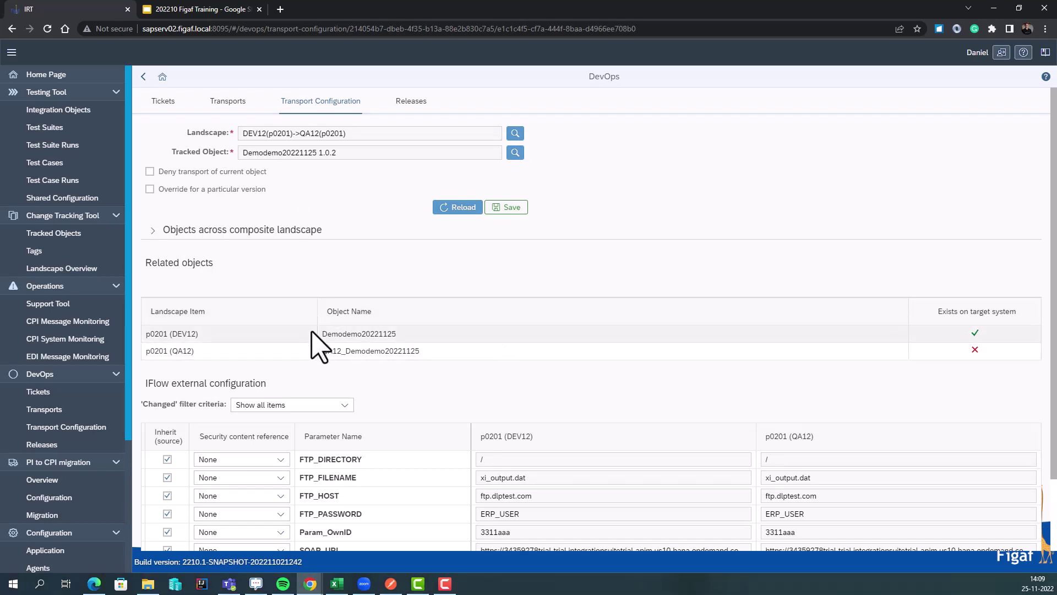
left_click_drag(321, 334, 458, 333)
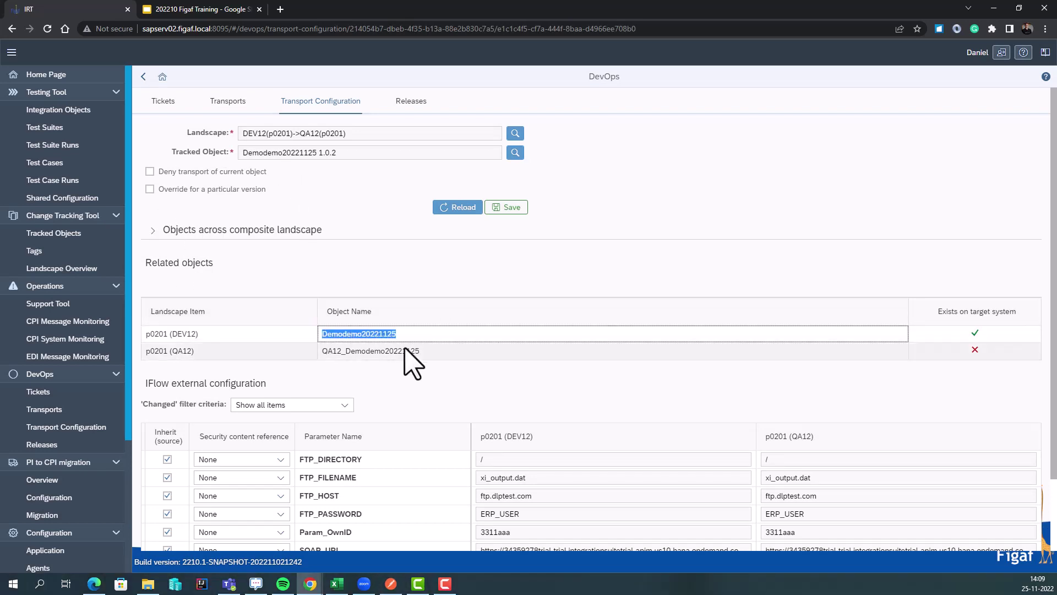
left_click_drag(322, 351, 417, 352)
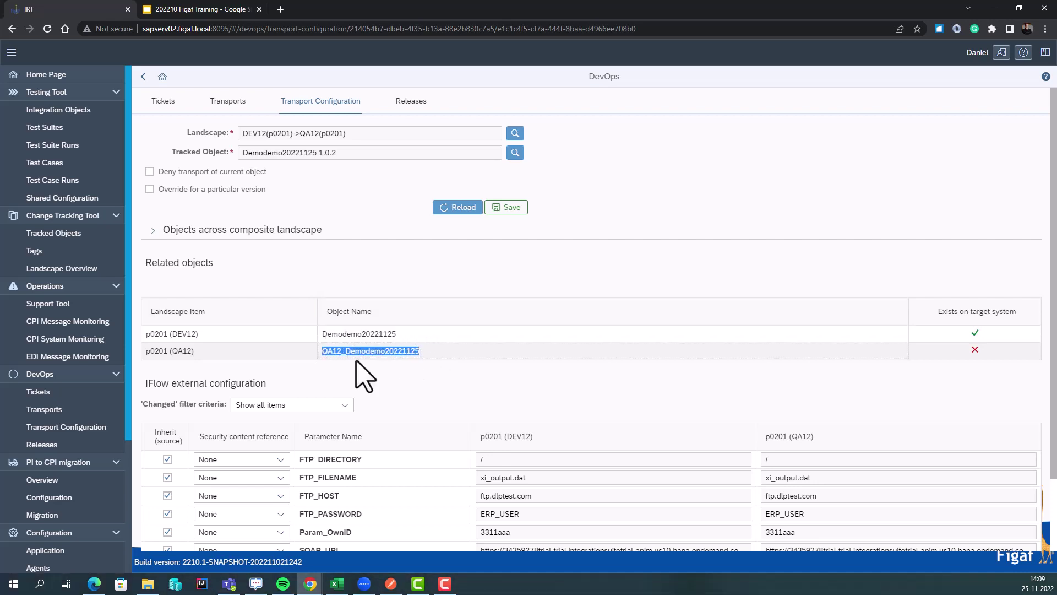
left_click_drag(468, 497, 406, 523)
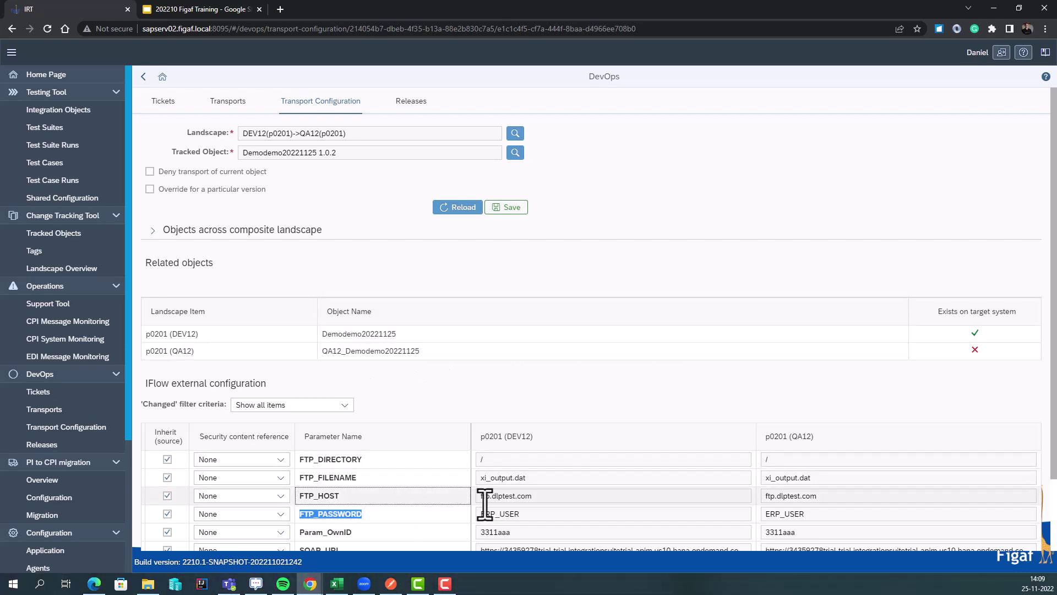
left_click_drag(540, 499, 438, 503)
key("ctrl+c")
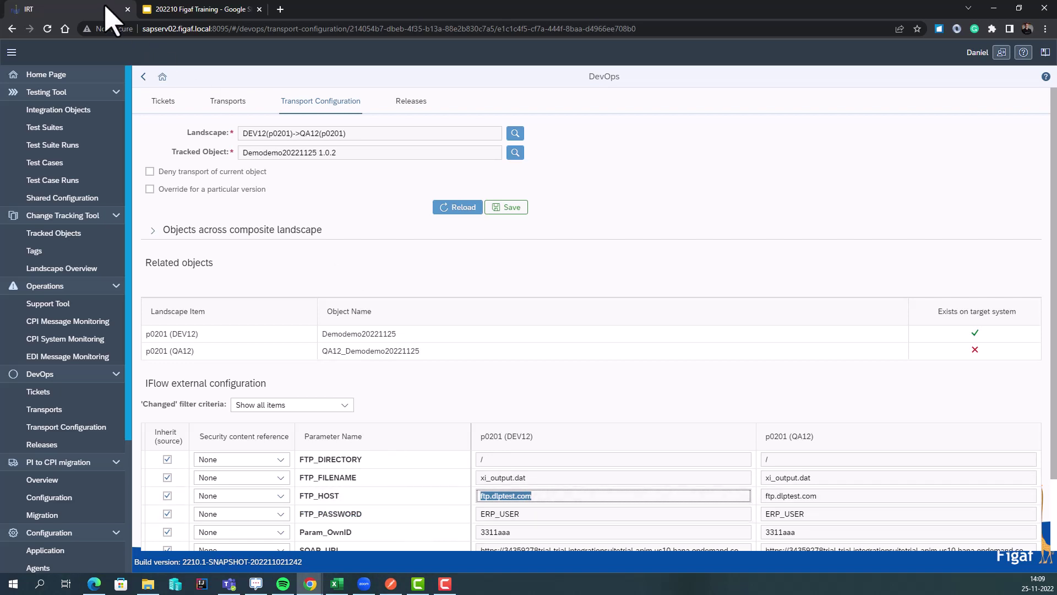
Step: Duplicate the browser tab and open the DEV12(p0201)->QA12(p0201)->PROD12(figafawscf-CPI) composite landscape for editing there
right_click(87, 5)
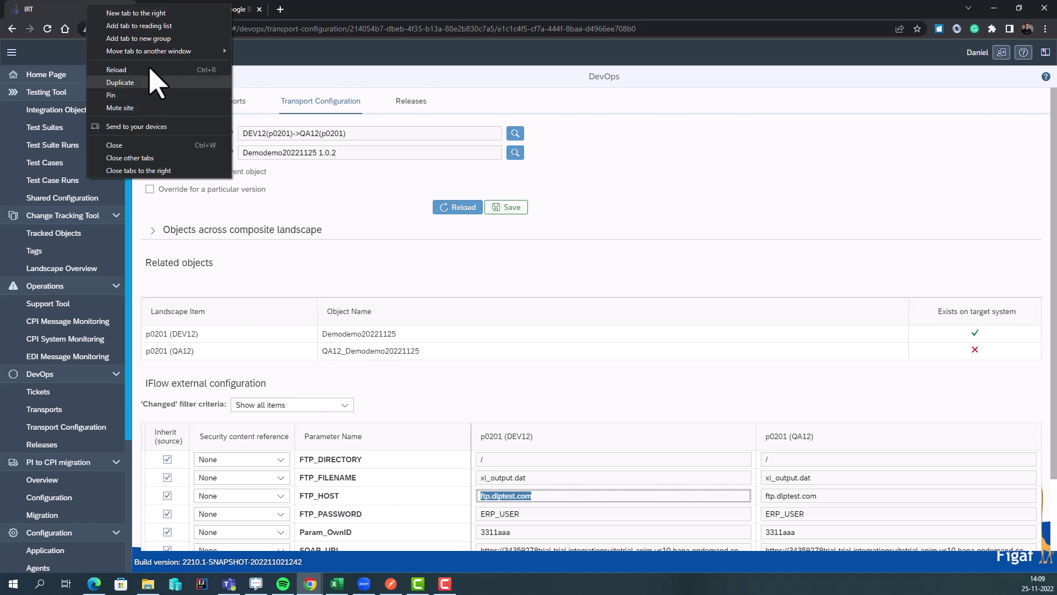
left_click(120, 82)
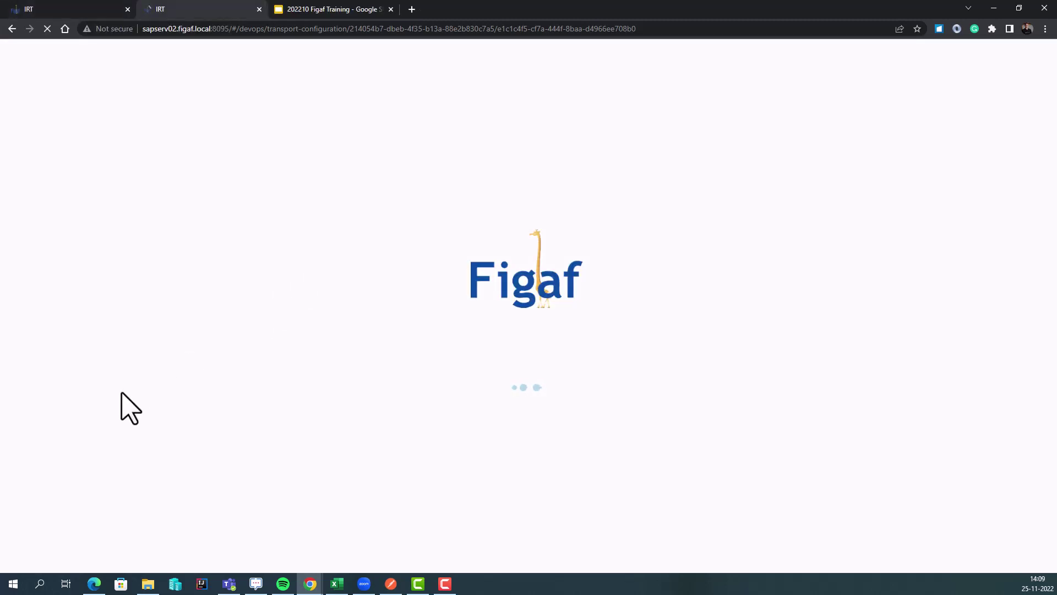
scroll(55, 529, "down", 2)
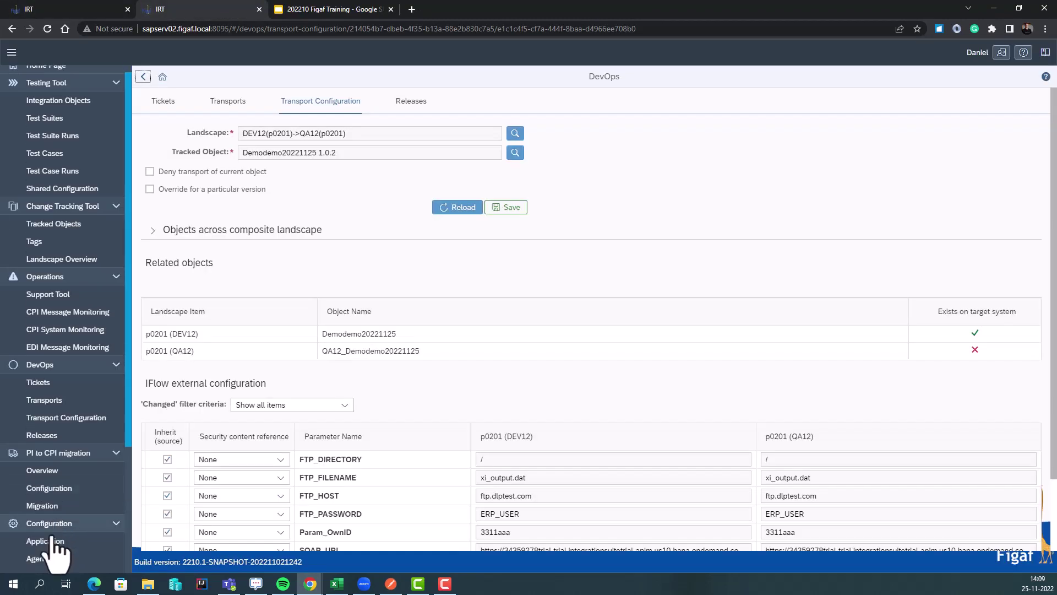
left_click(66, 477)
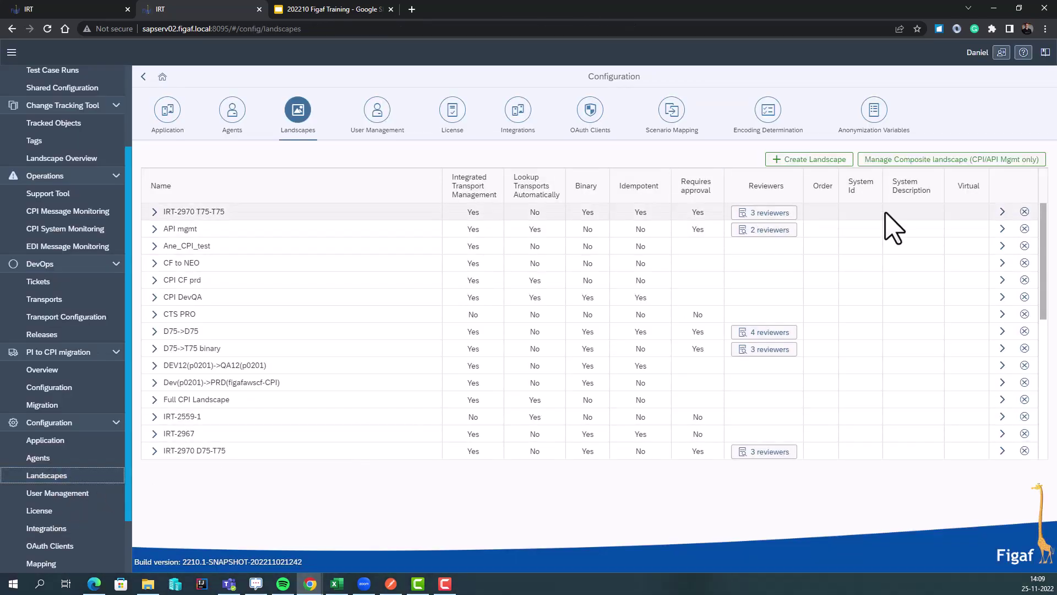
left_click(963, 165)
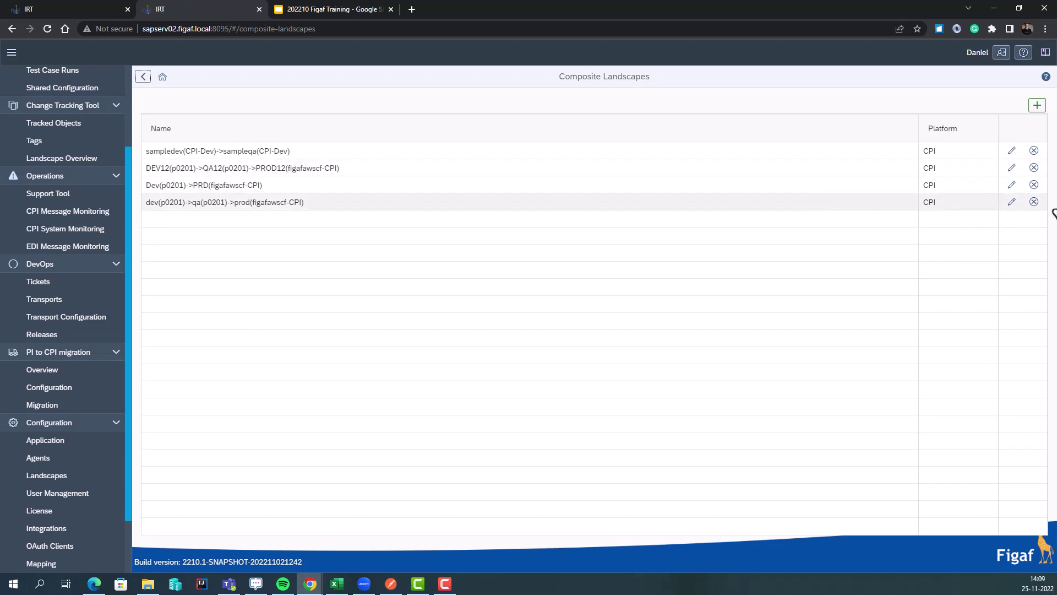
left_click(1012, 168)
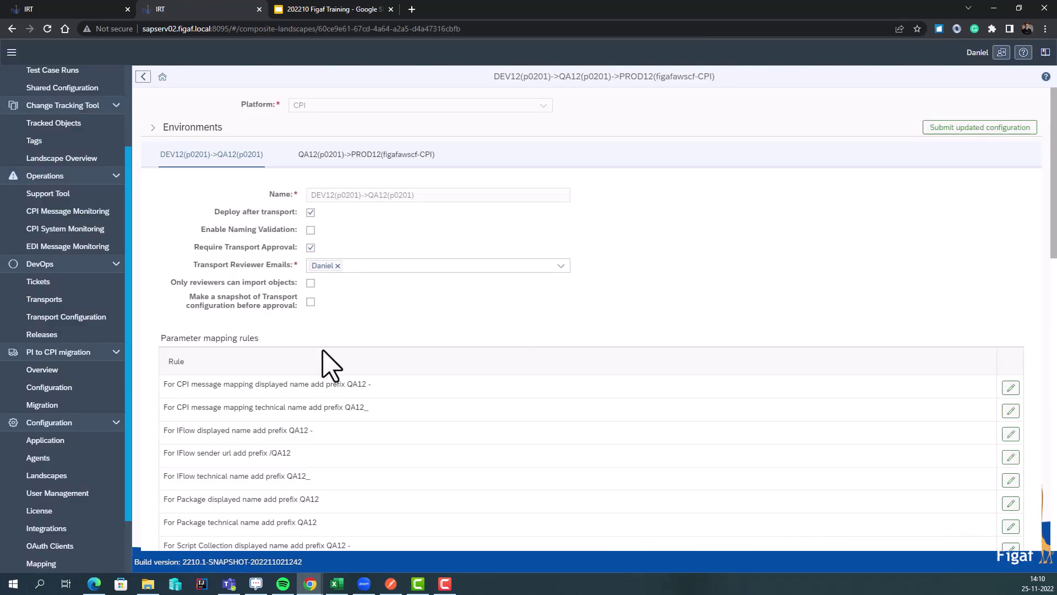
Step: Add a DEV12-to-QA12 parameter value replacement that maps ftp.dlptest.com to ftp.dlpQAtest.com
scroll(396, 439, "down", 11)
scroll(696, 272, "up", 2)
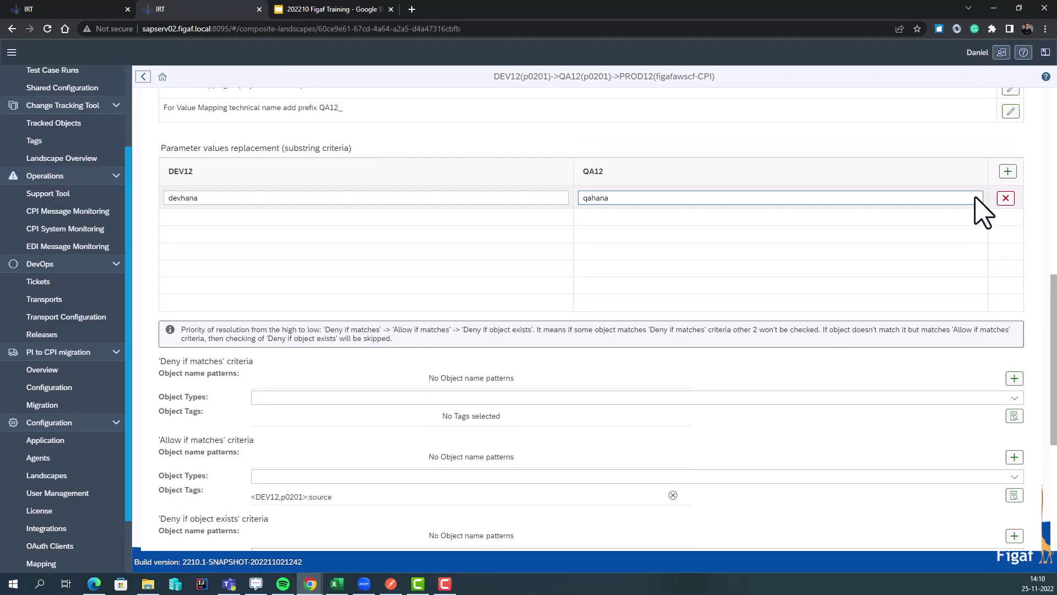
left_click(1008, 183)
left_click(385, 232)
type("course")
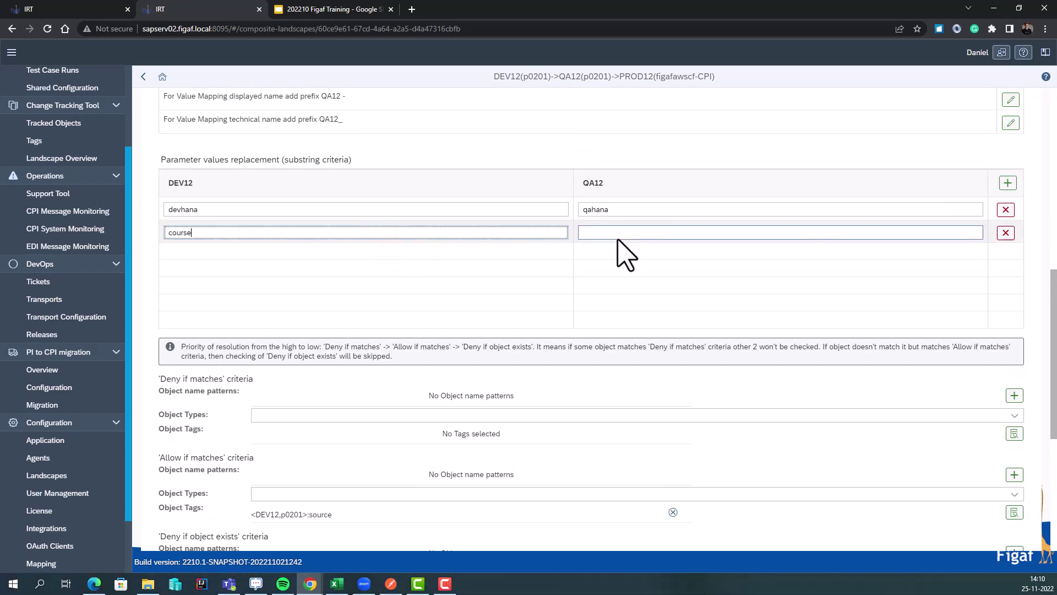
left_click(71, 9)
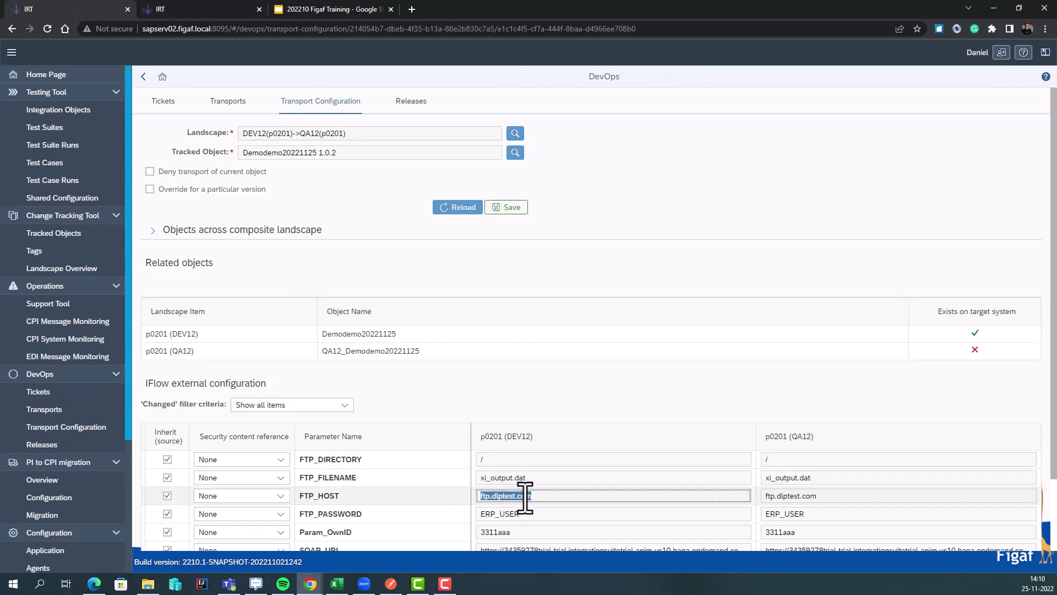
left_click(242, 11)
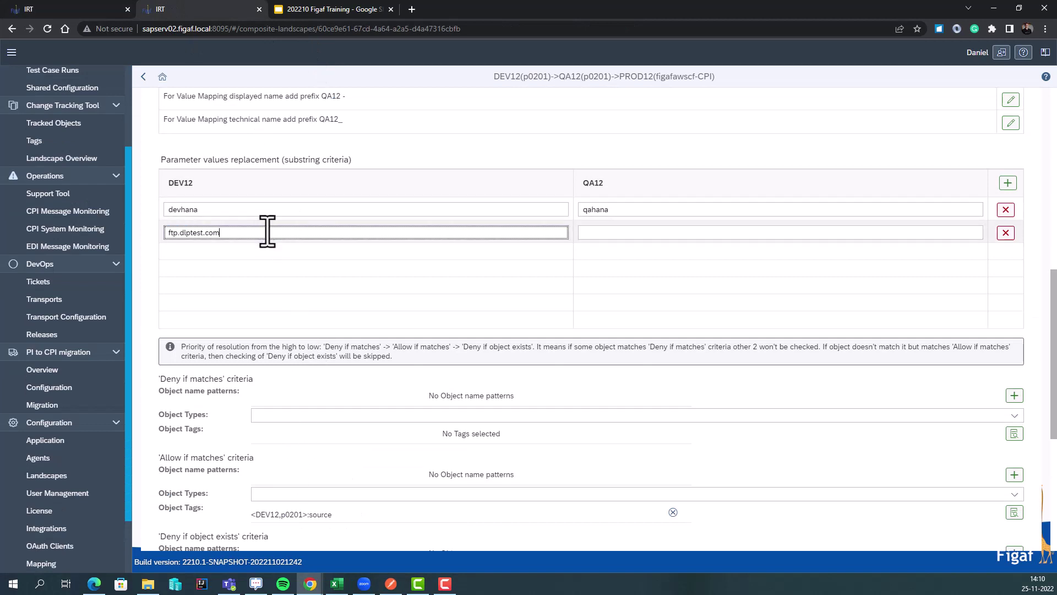
left_click(616, 233)
key("ctrl+v")
left_click(606, 233)
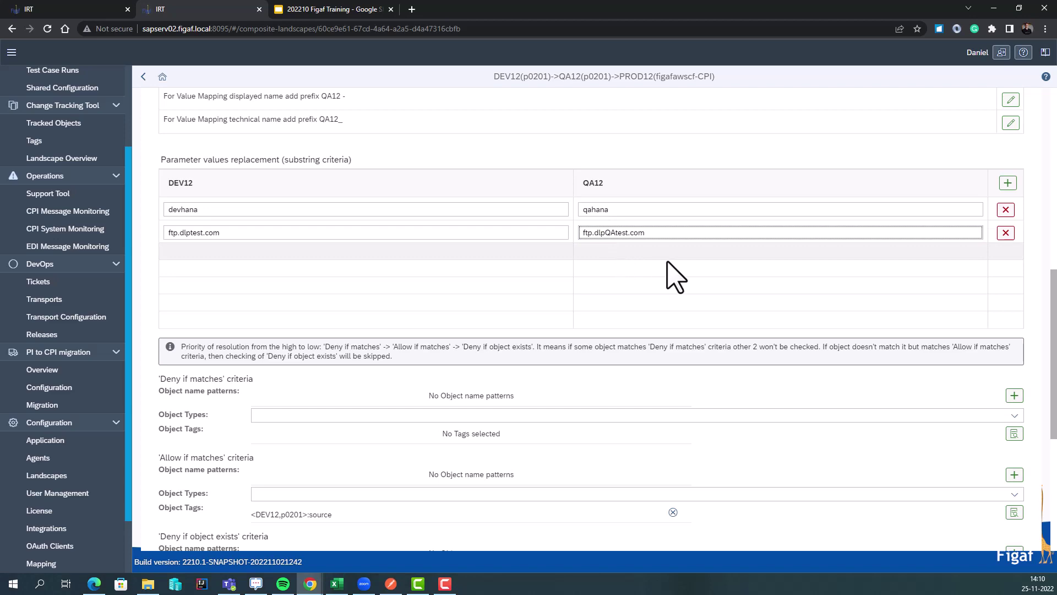
Step: Submit the updated composite landscape configuration and save it through the confirmation
scroll(676, 275, "up", 10)
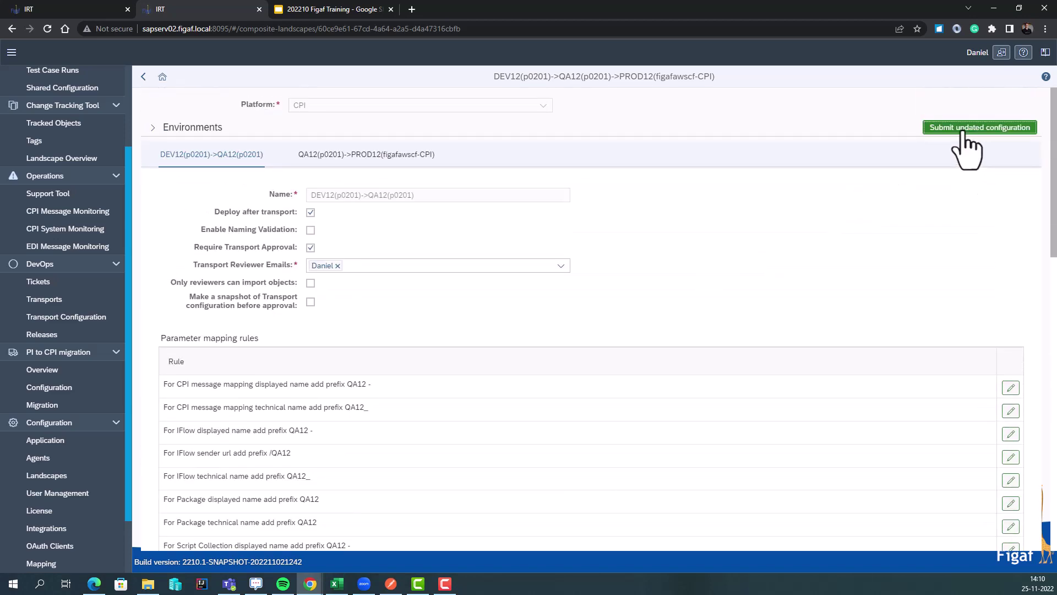
left_click(965, 131)
left_click(636, 332)
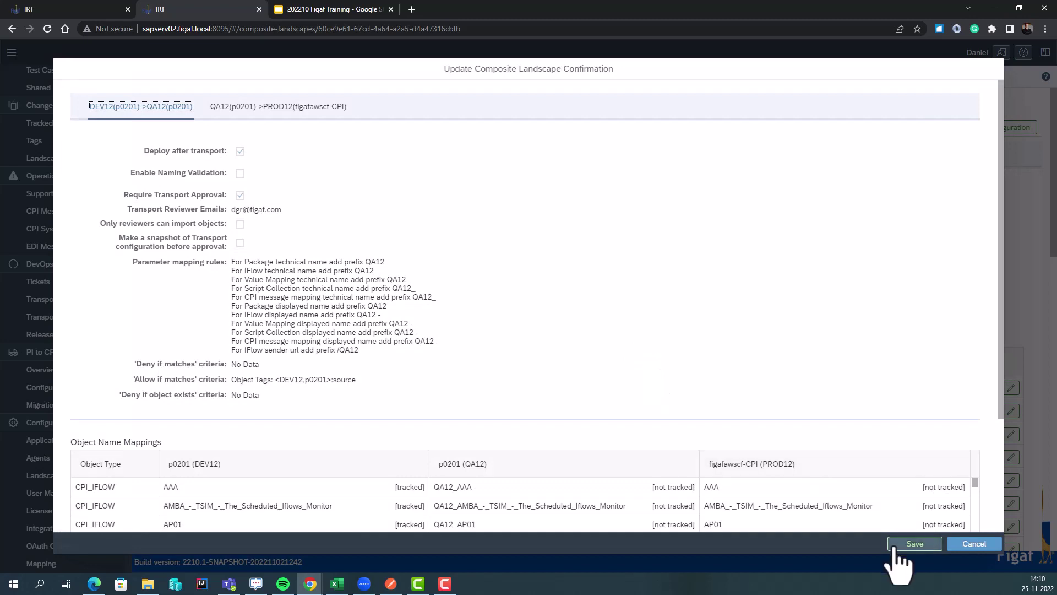
left_click(898, 544)
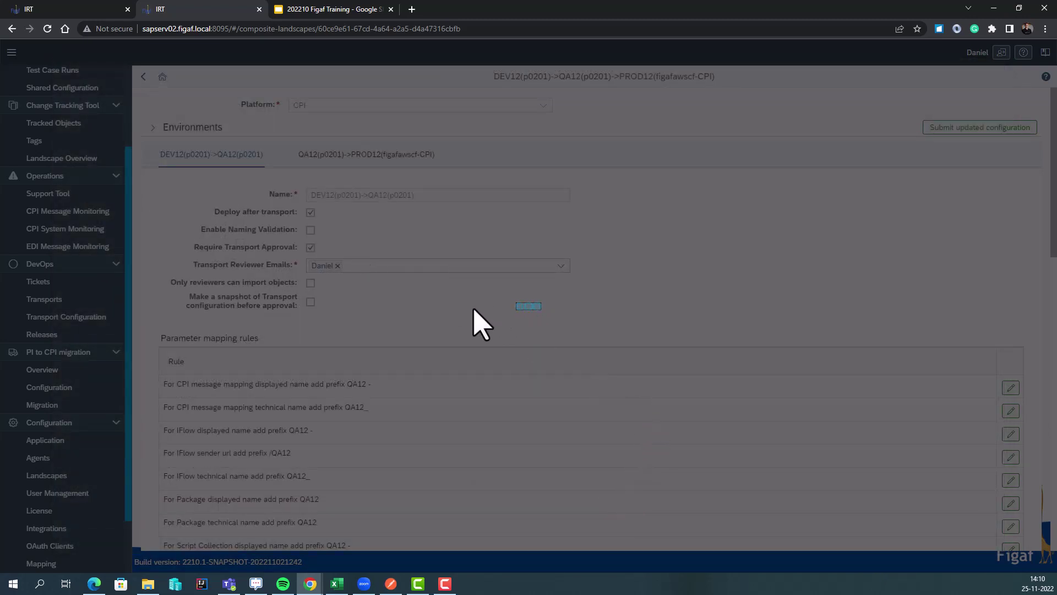
left_click(723, 332)
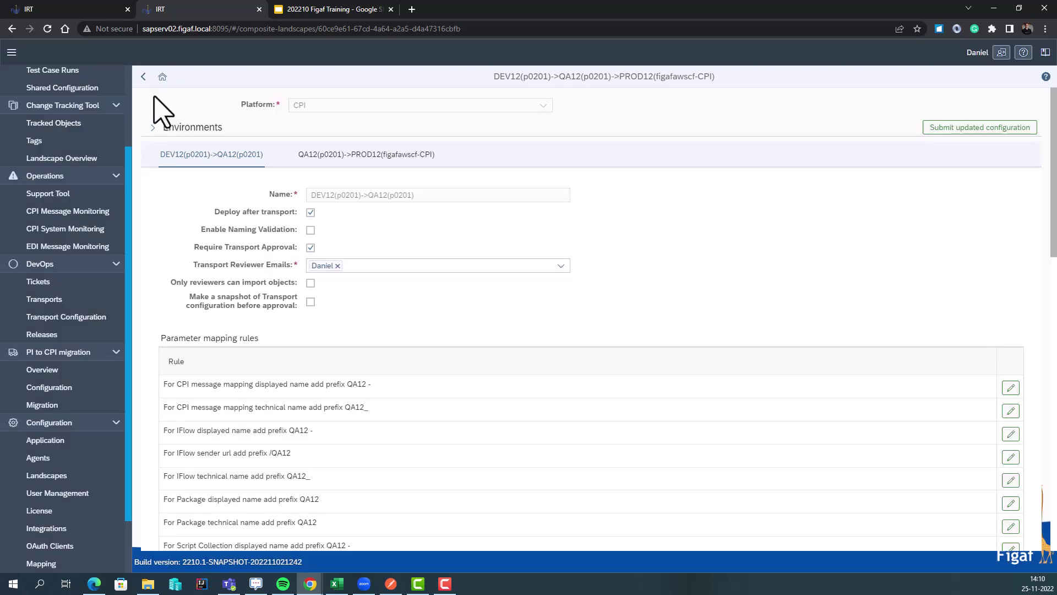
Step: Reload the Demodemo20221125 iFlow's transport configuration in the other tab and check the QA12 FTP_HOST and SOAP_URL values
left_click(73, 12)
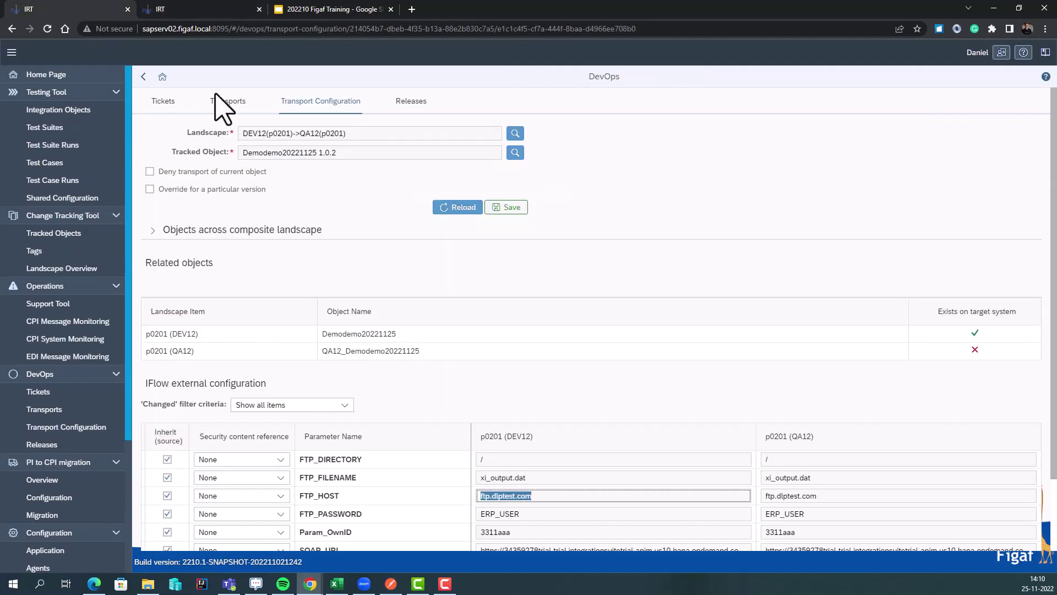
left_click(447, 210)
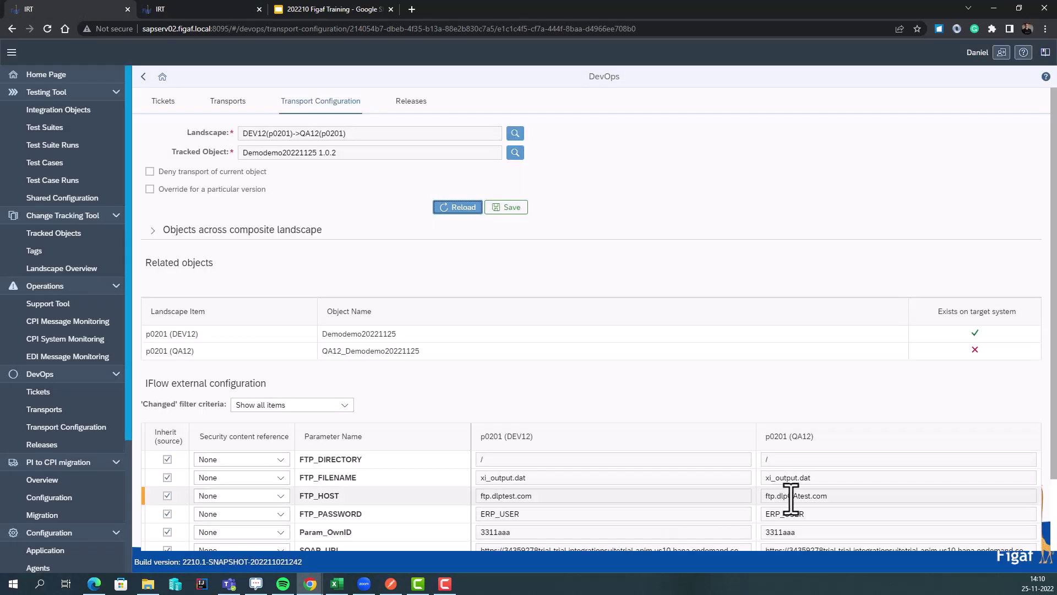
left_click_drag(788, 496, 828, 496)
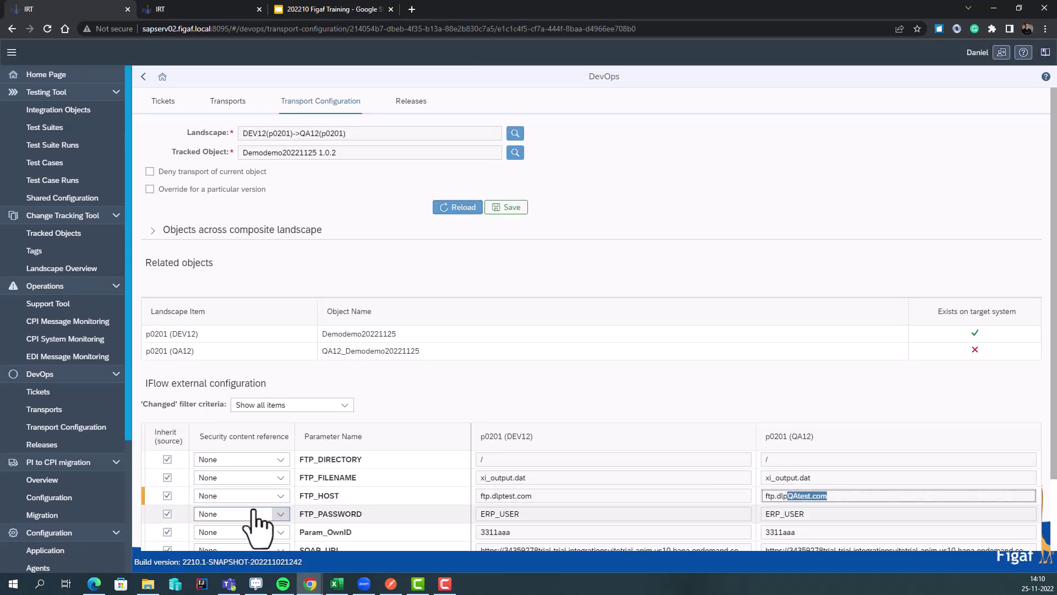
left_click(143, 502)
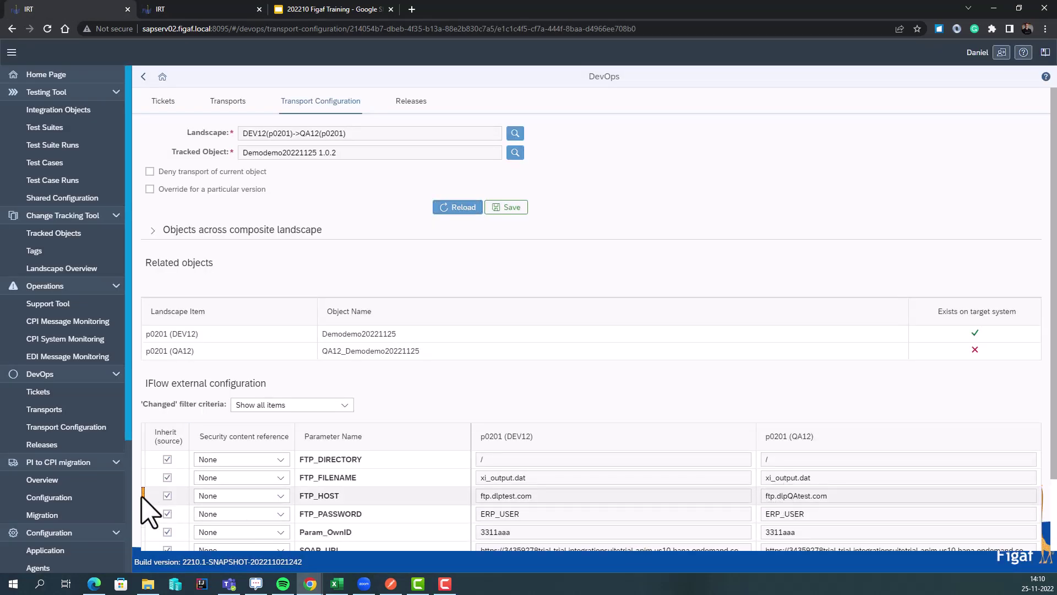
scroll(148, 512, "down", 1)
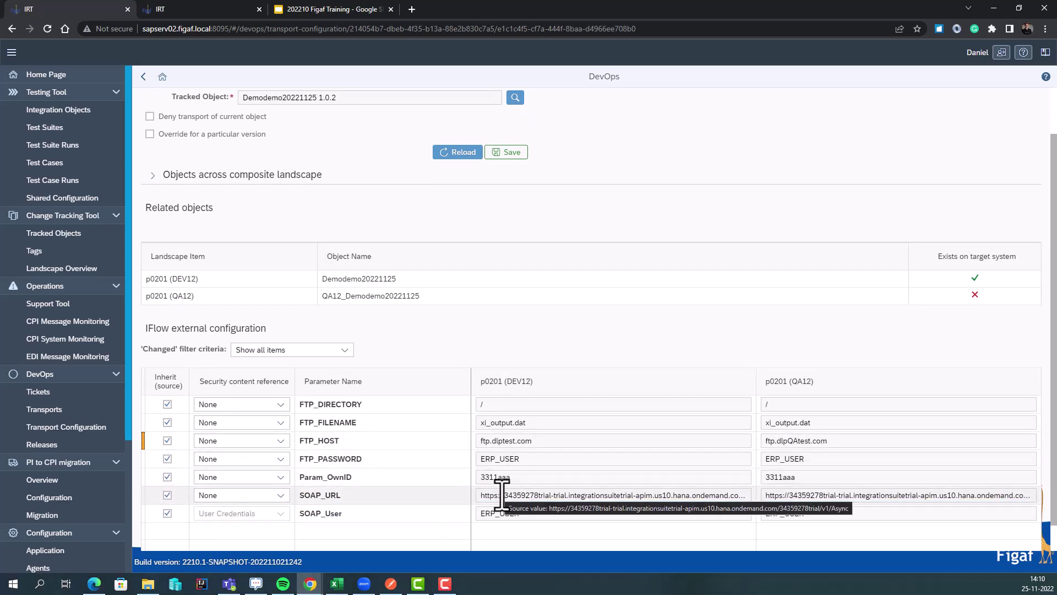
Step: Return to the transport of CPI objects, download its parameters report and open the report in Excel
left_click(143, 78)
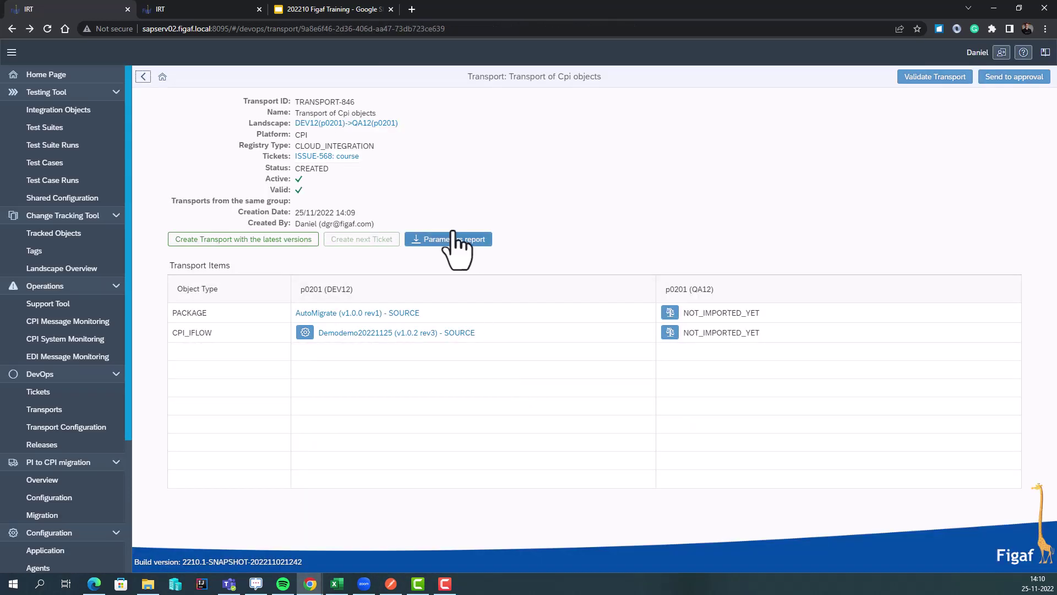
left_click(450, 242)
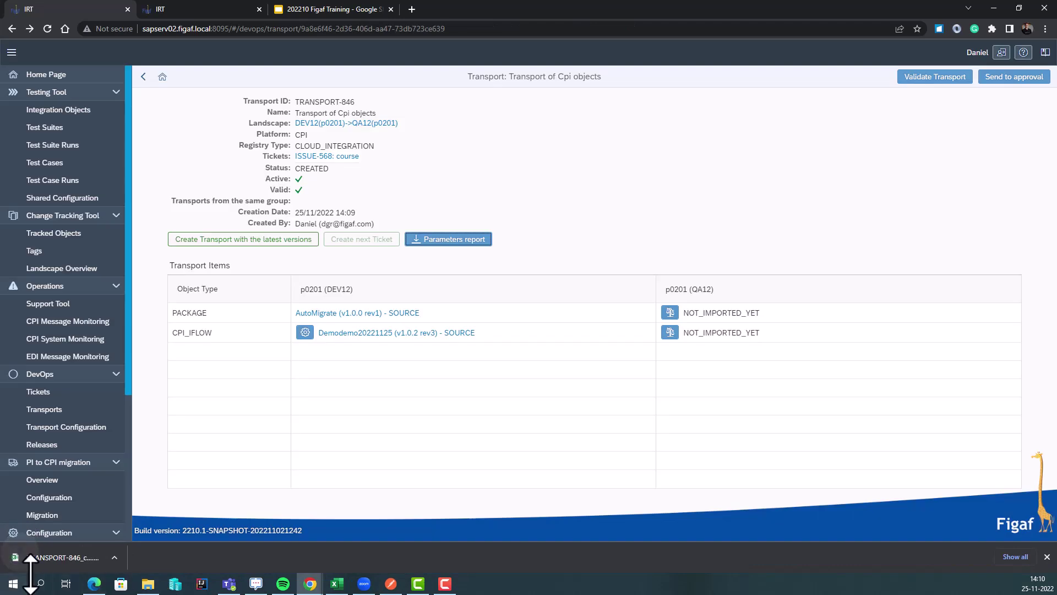
left_click(38, 559)
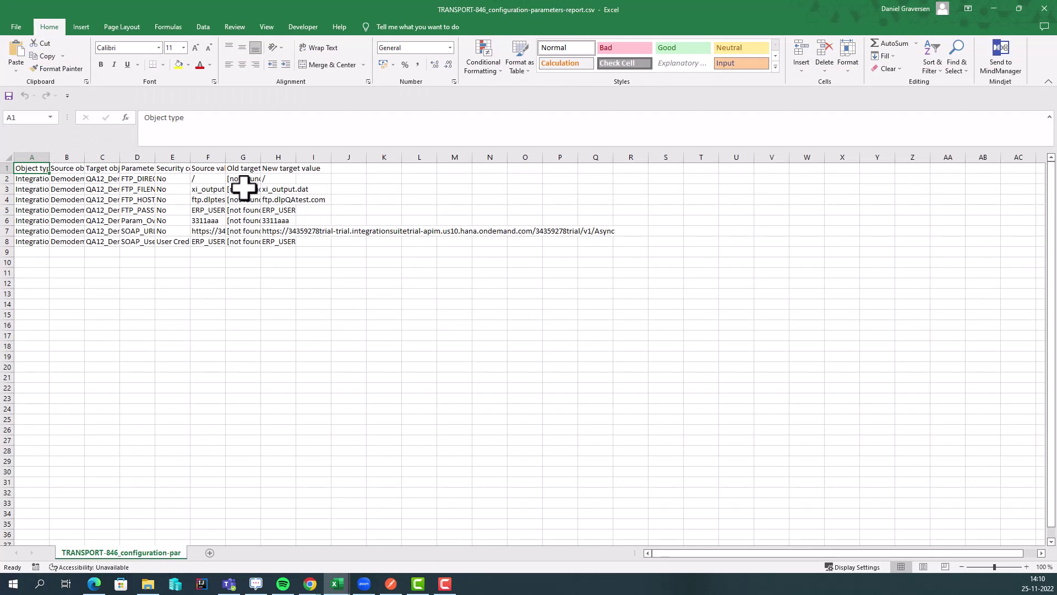
Step: Widen the report's Source value column to compare source and new target values, and return to the transport in the browser
double_click(225, 159)
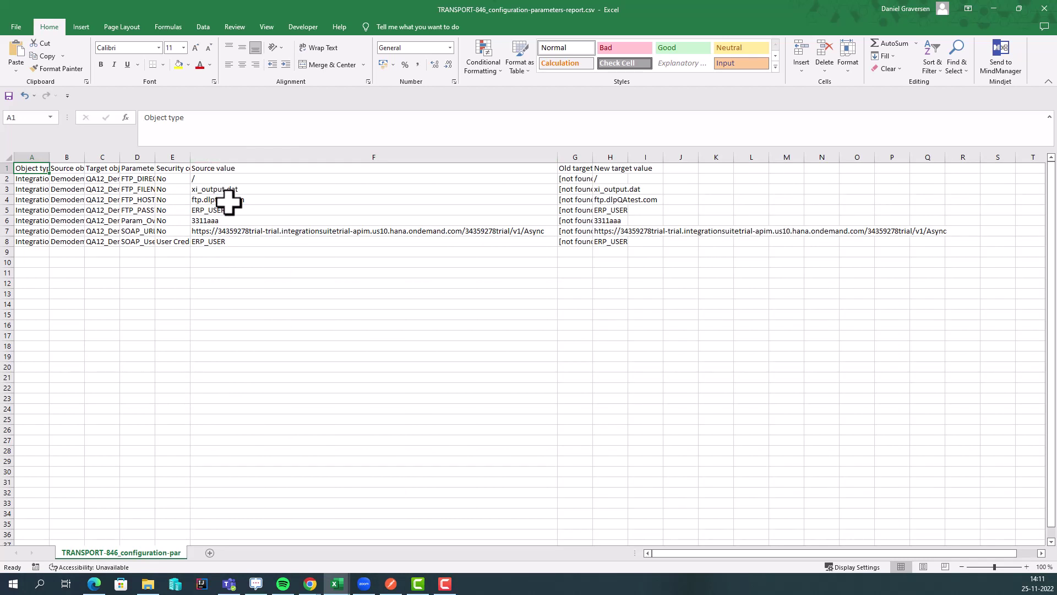
left_click(994, 8)
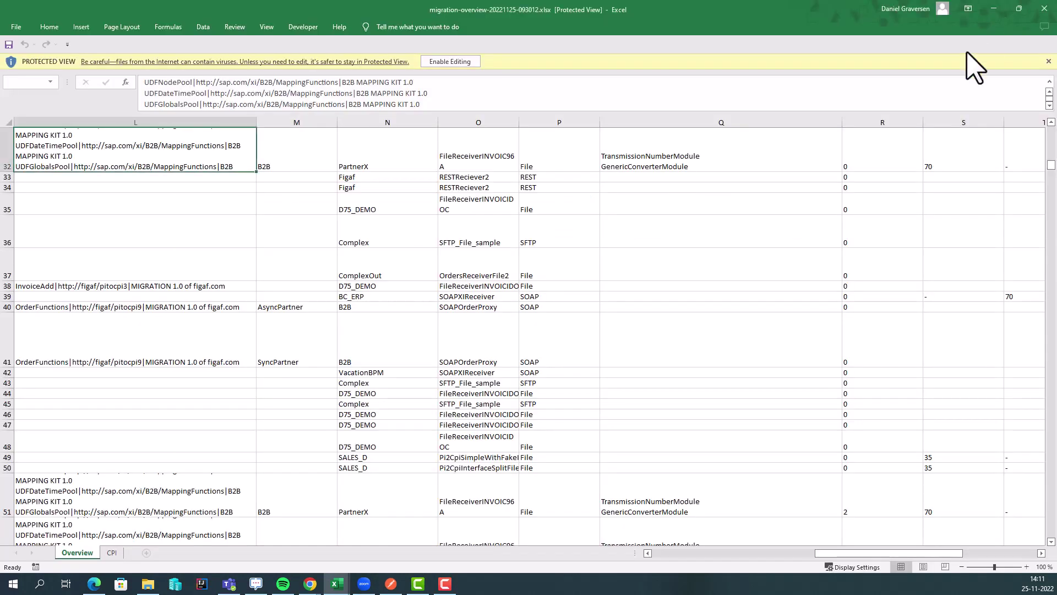
left_click(994, 8)
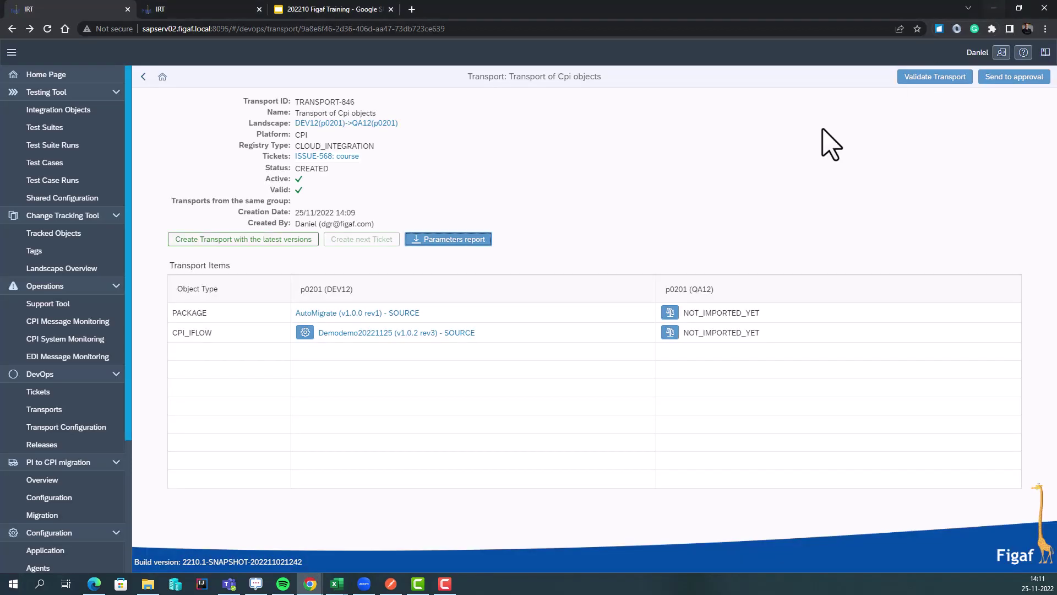
Step: Send the transport for approval and approve it
left_click(1023, 79)
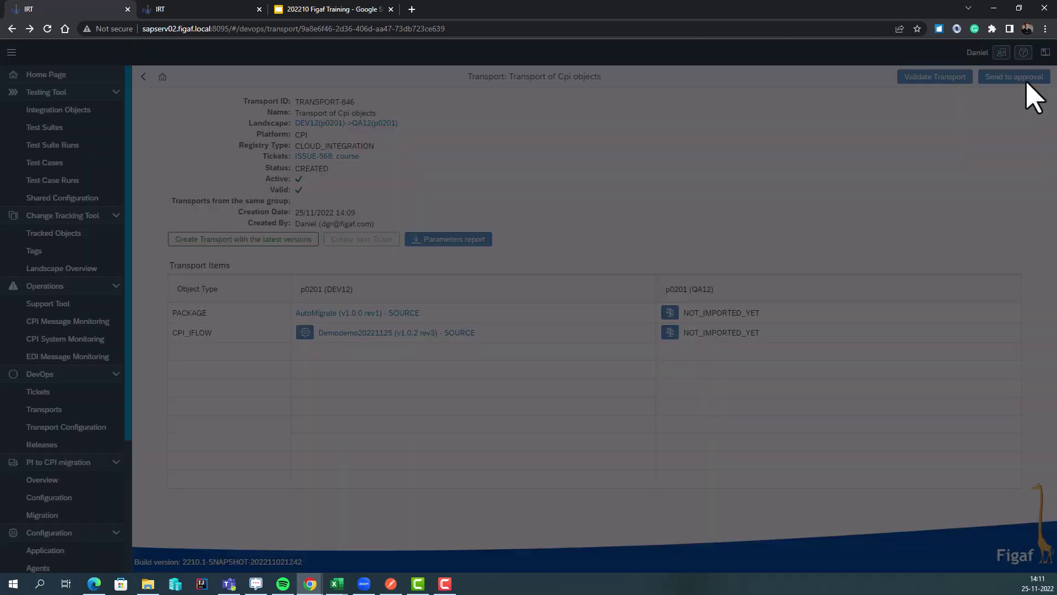
left_click(605, 332)
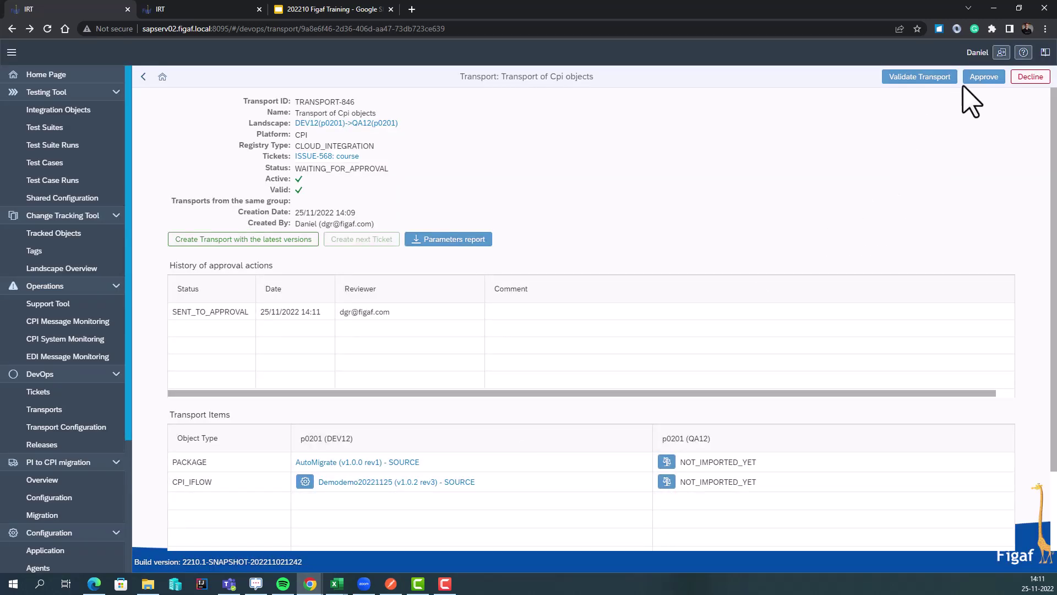
left_click(974, 77)
left_click(612, 358)
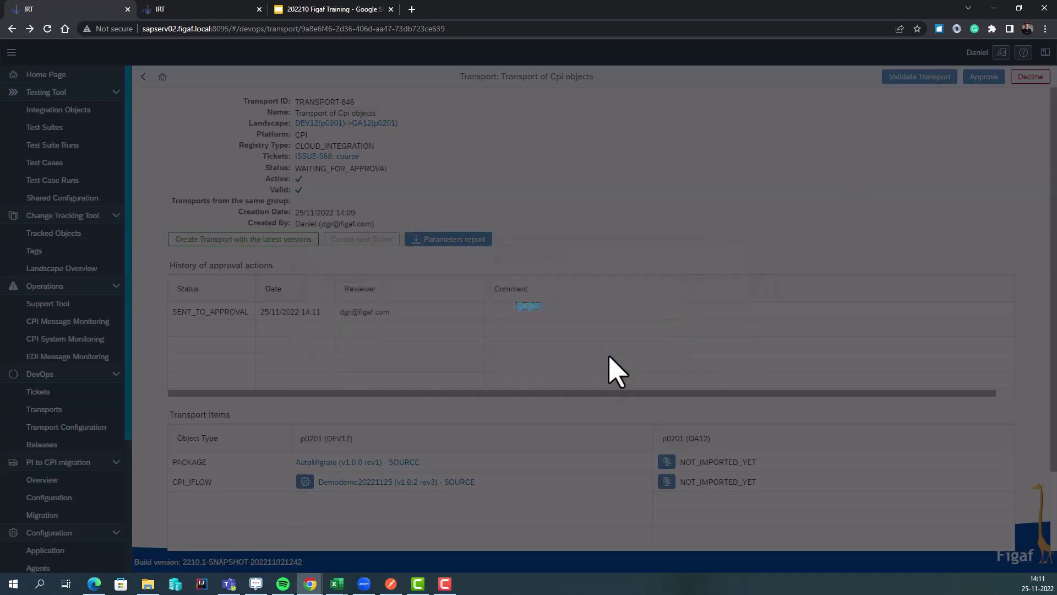
left_click(604, 333)
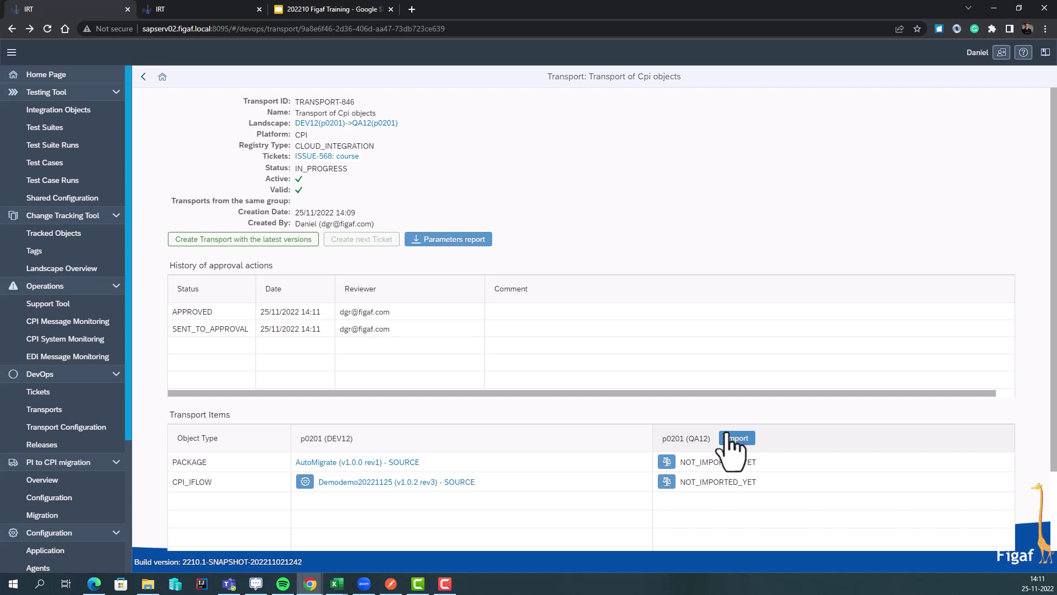
Step: Start importing the approved transport items into QA12
left_click(732, 439)
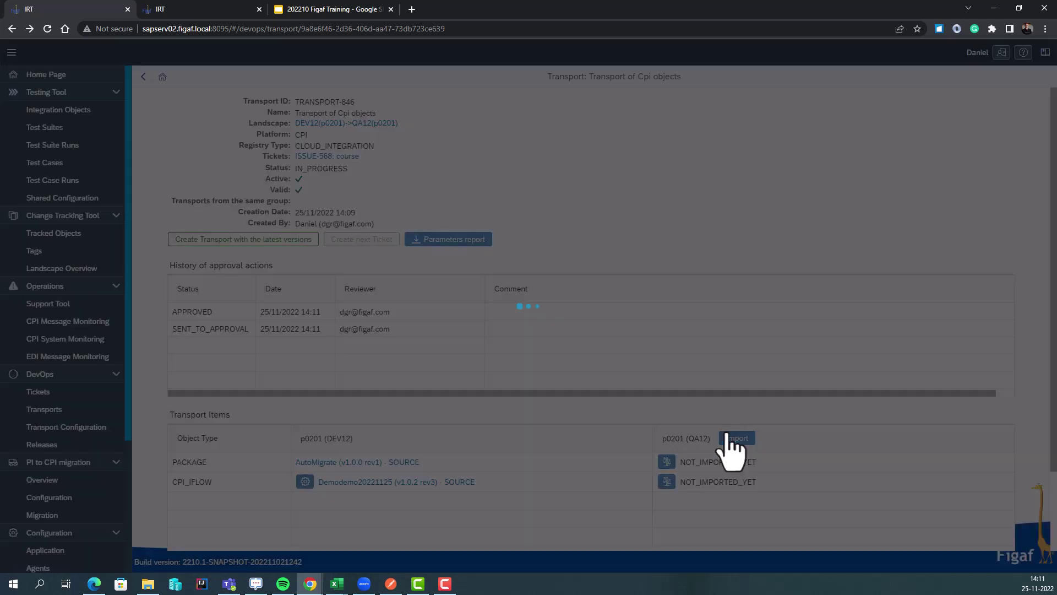
Step: In the second tab, review the application setting that lets transport creators approve their own transports if they are in the reviewers list
left_click(210, 11)
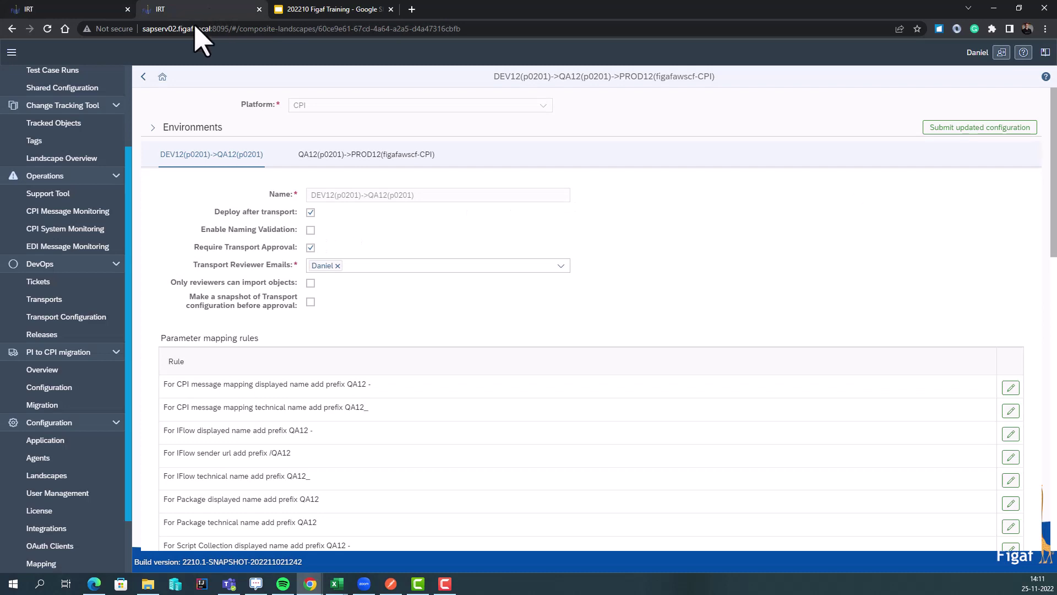
left_click(60, 443)
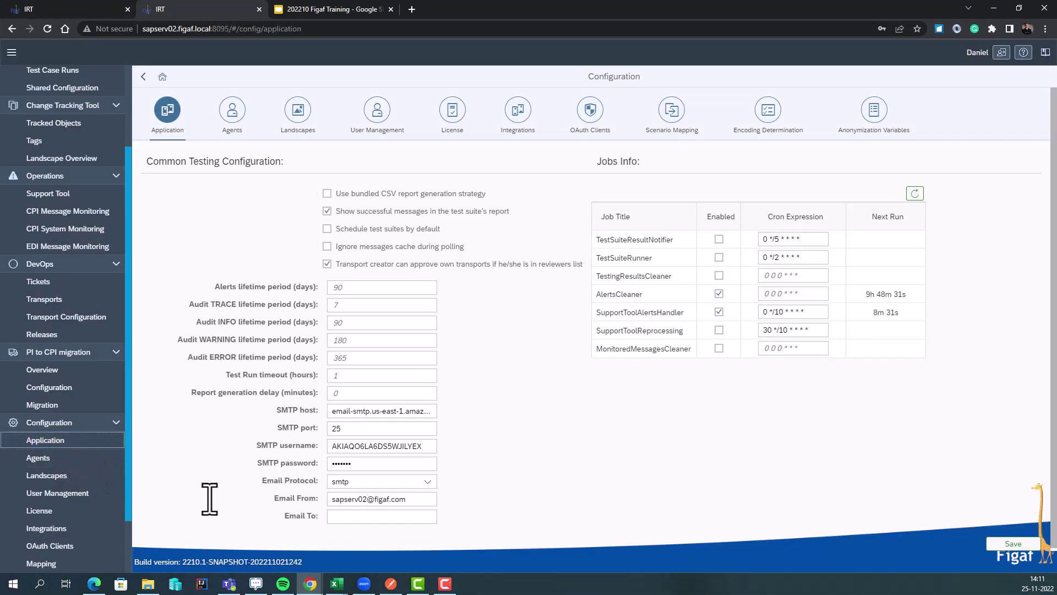
left_click_drag(560, 264, 328, 276)
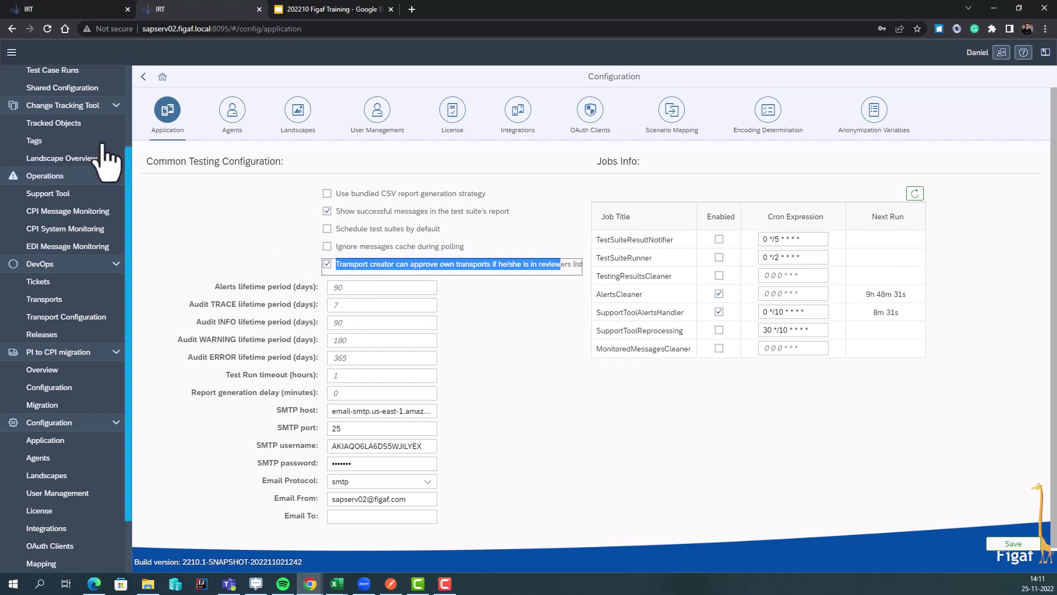
Step: Return to the import, close its progress report and refresh the transport to check the QA12 item statuses
left_click(82, 11)
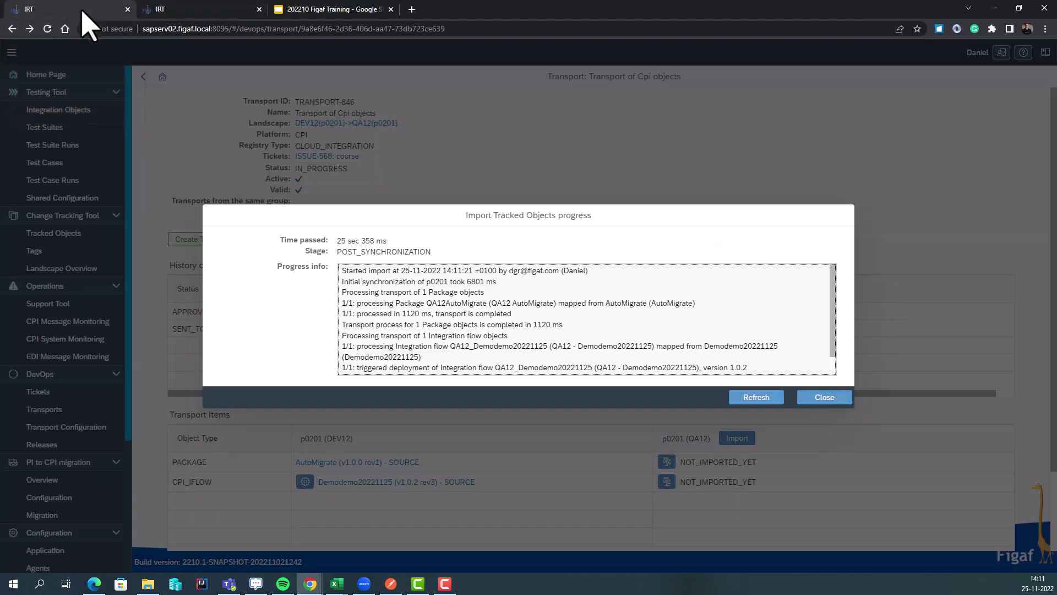
left_click(808, 399)
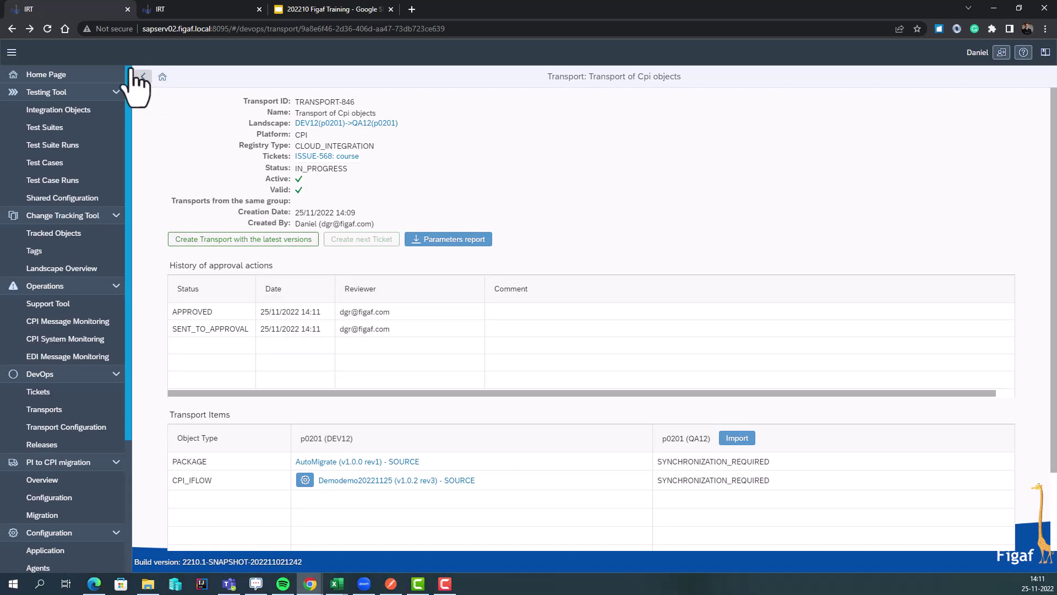
left_click(47, 29)
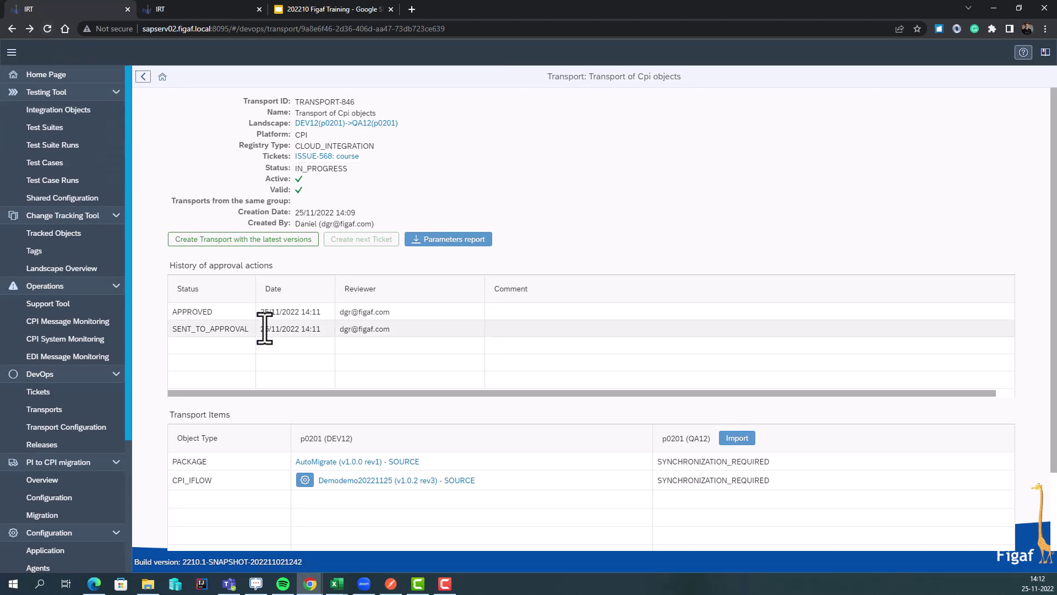
left_click(48, 28)
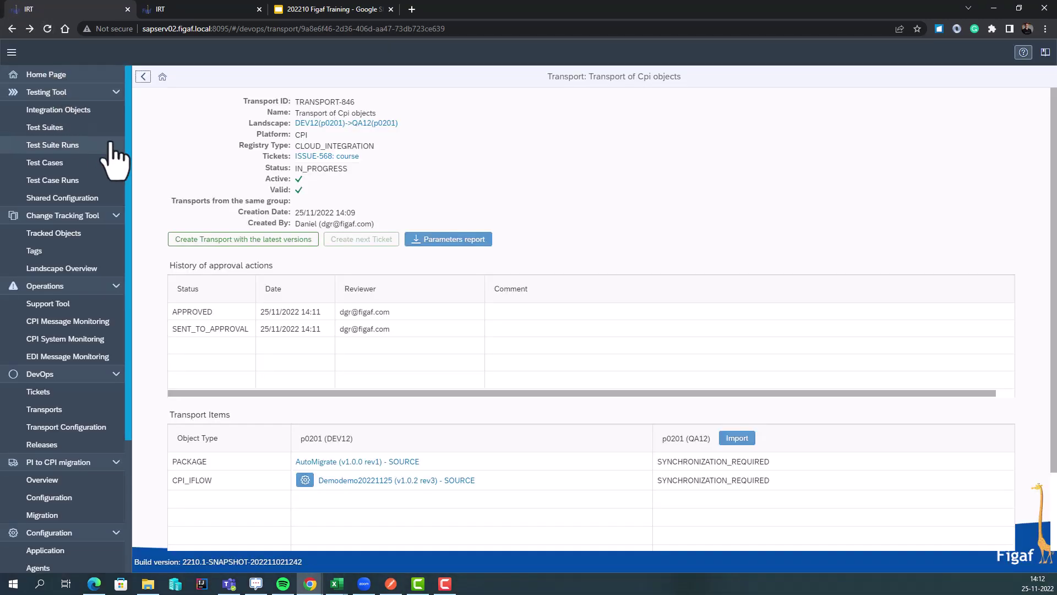